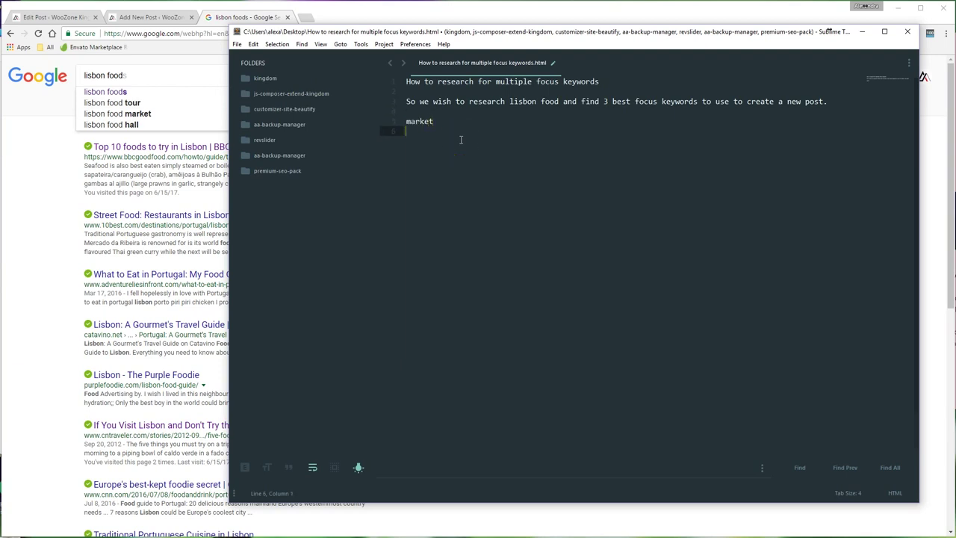
# Step: Look up the search suggestions for "lisbon foods" and add tour, hall, portugal and famous to the keyword notes
pyautogui.click(168, 75)
pyautogui.write('s')
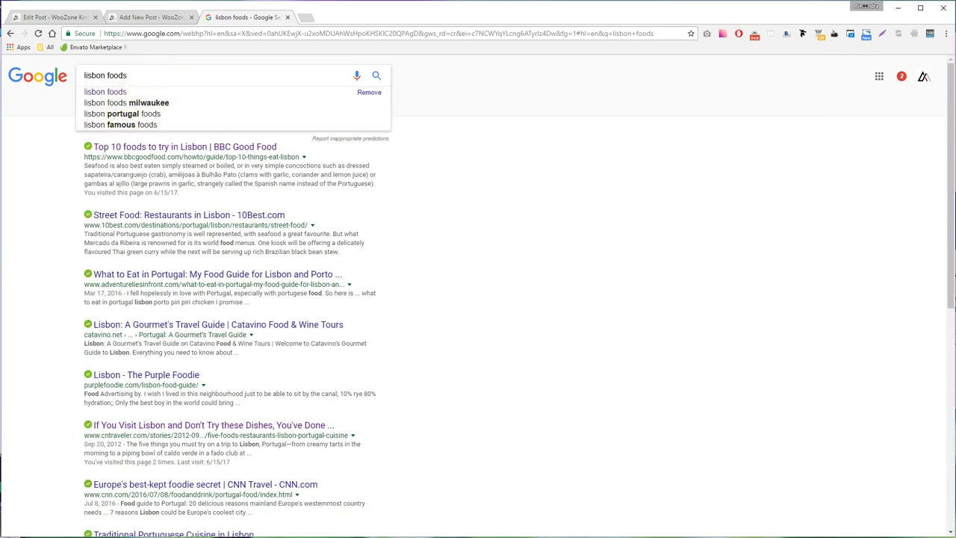
pyautogui.hotkey('alt', 'Tab')
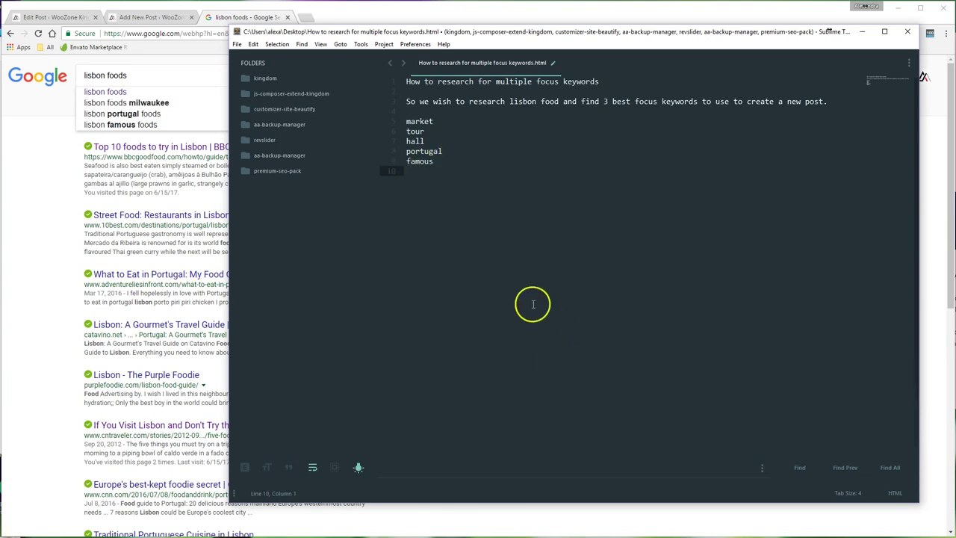
# Step: Get search suggestions for "lisbon _____ foods" and add traditional to the keyword notes
pyautogui.click(154, 81)
pyautogui.click(106, 75)
pyautogui.press('BackSpace')
pyautogui.write('_____')
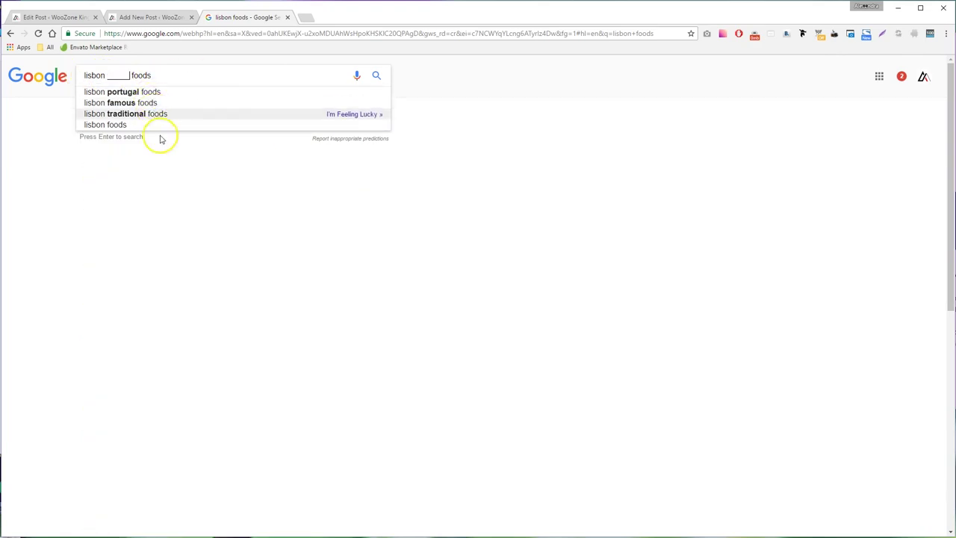
pyautogui.hotkey('alt', 'Tab')
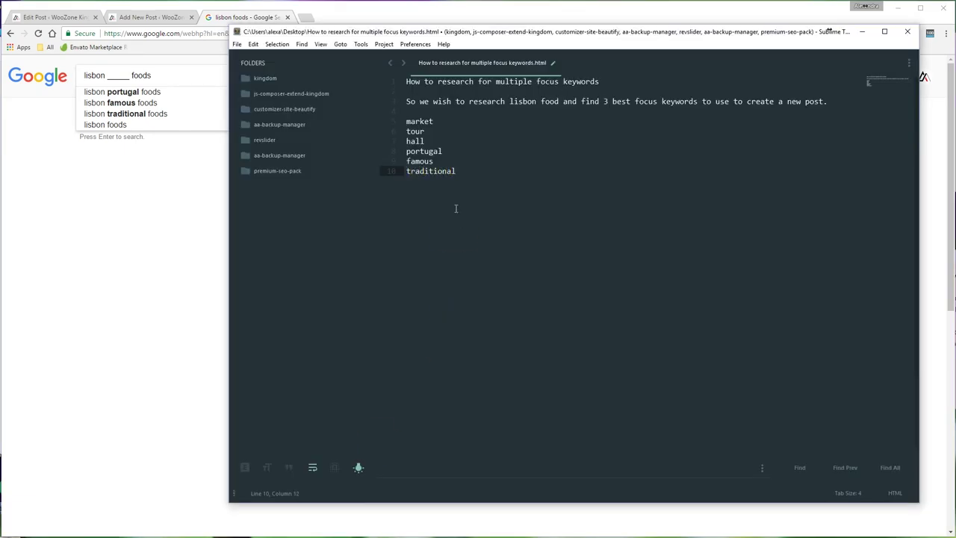
# Step: Shorten the search query to "lisbon _____ food" and add blog to the end of the keyword notes
pyautogui.click(189, 73)
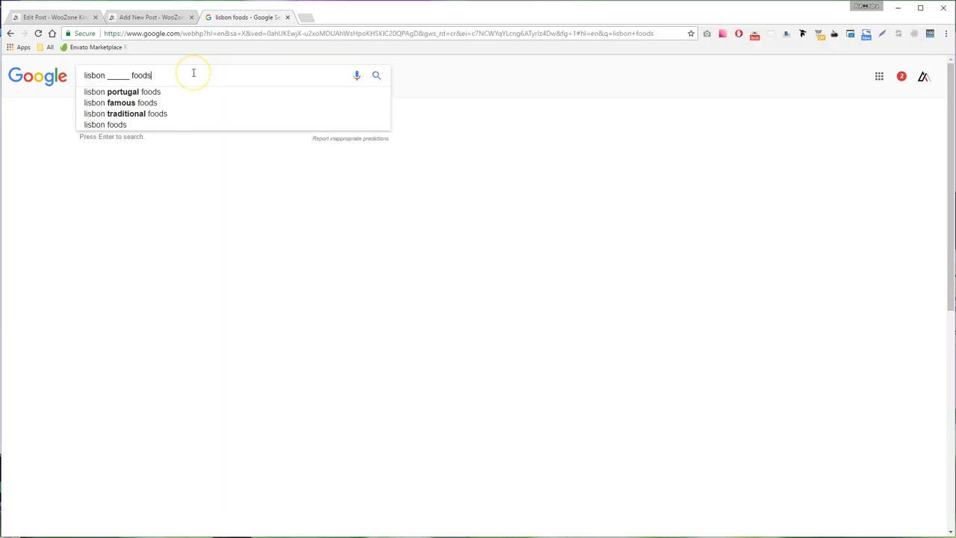
pyautogui.press('BackSpace')
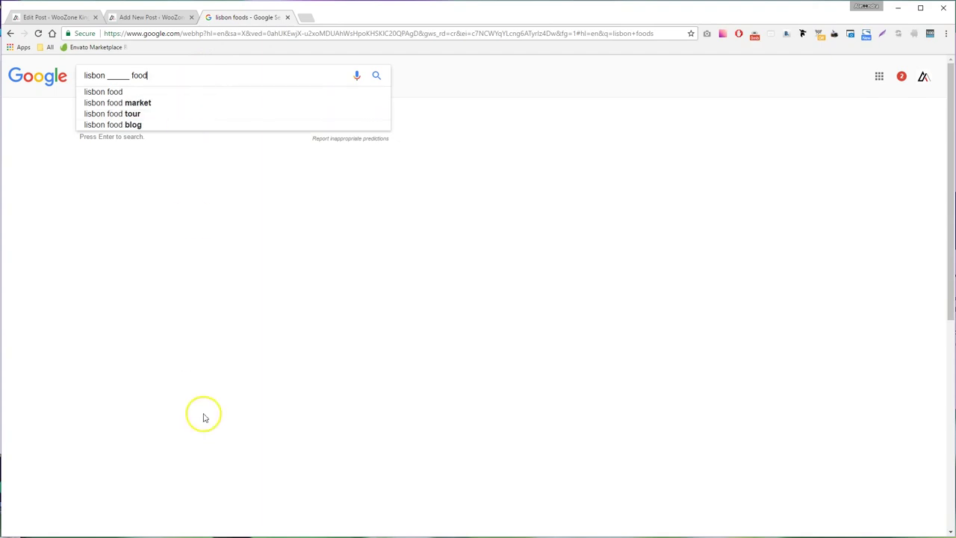
pyautogui.hotkey('alt', 'Tab')
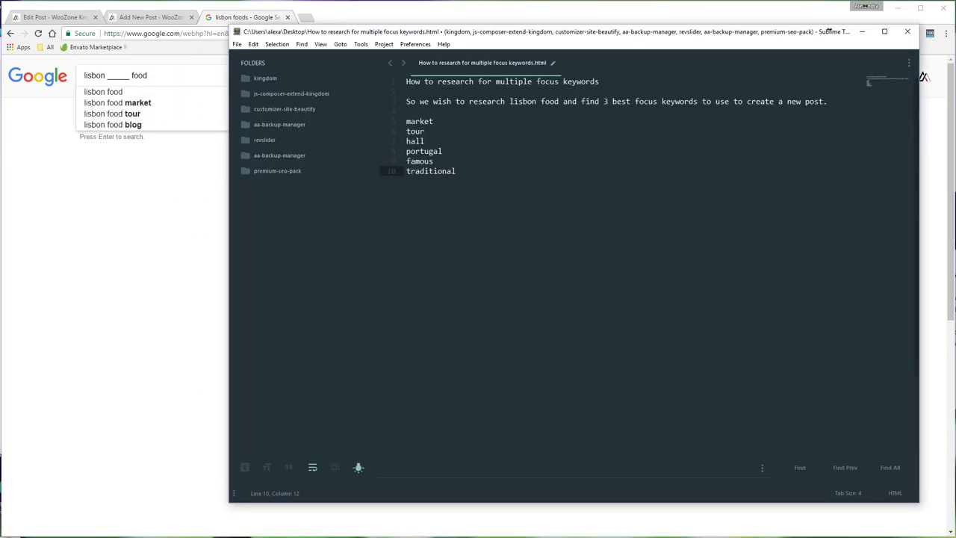
pyautogui.click(421, 121)
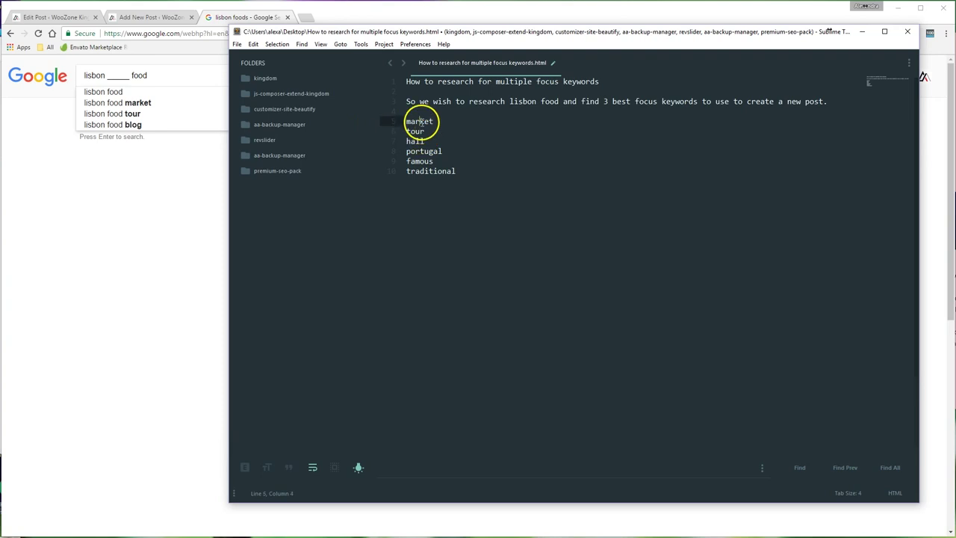
pyautogui.click(475, 171)
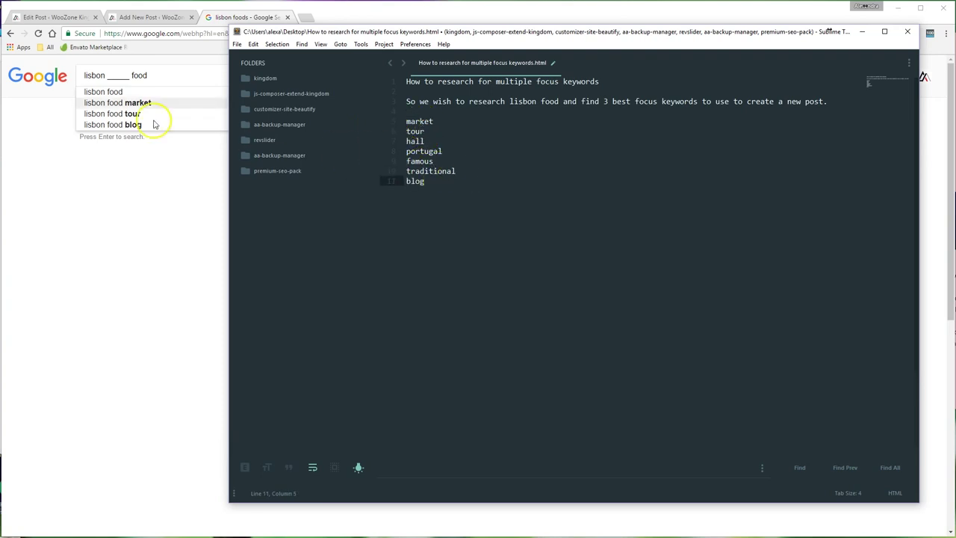
# Step: Change the search query to "___ lisbon food" and add "taste of" to the keyword notes
pyautogui.doubleClick(122, 72)
pyautogui.press('BackSpace')
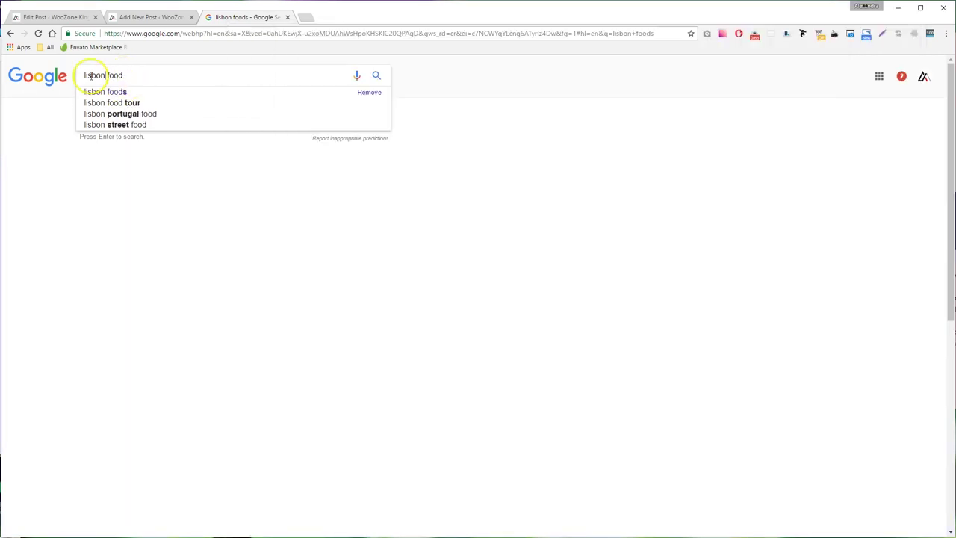
pyautogui.write('____')
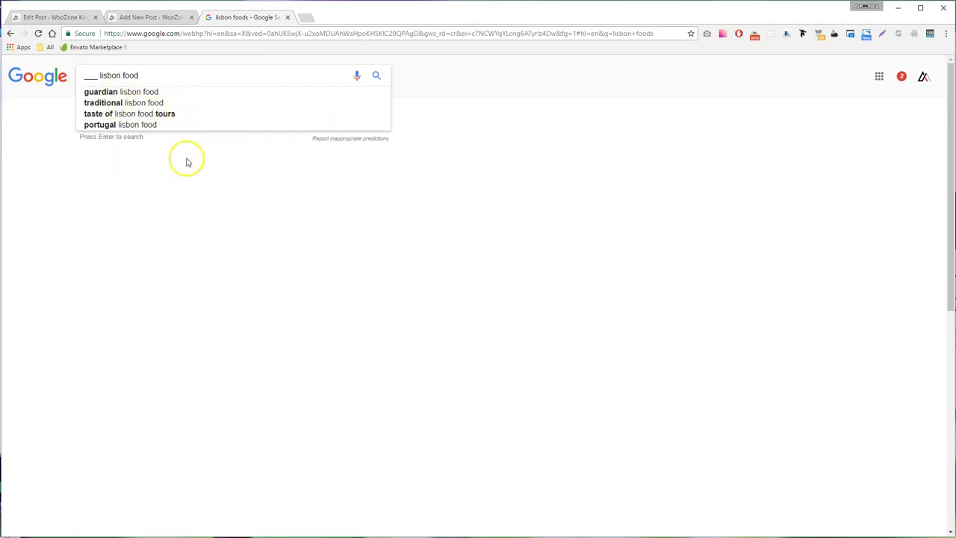
pyautogui.hotkey('alt', 'Tab')
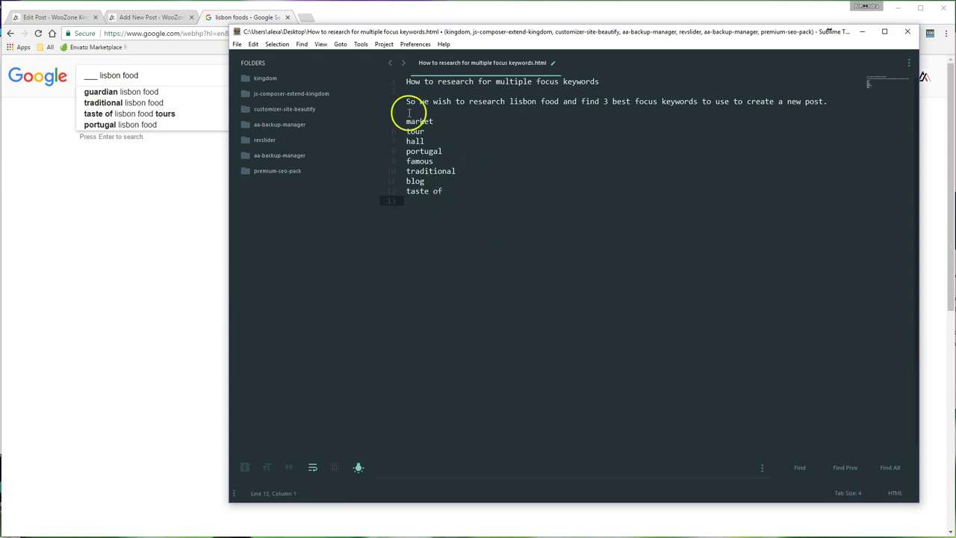
# Step: Check the suggestions for "___ lisbon foods" against the keyword notes
pyautogui.click(156, 73)
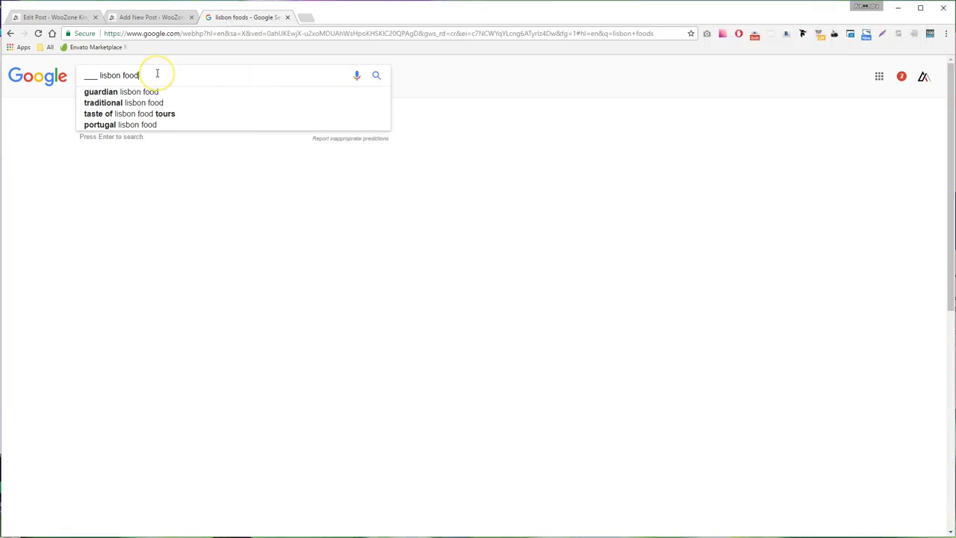
pyautogui.write('s')
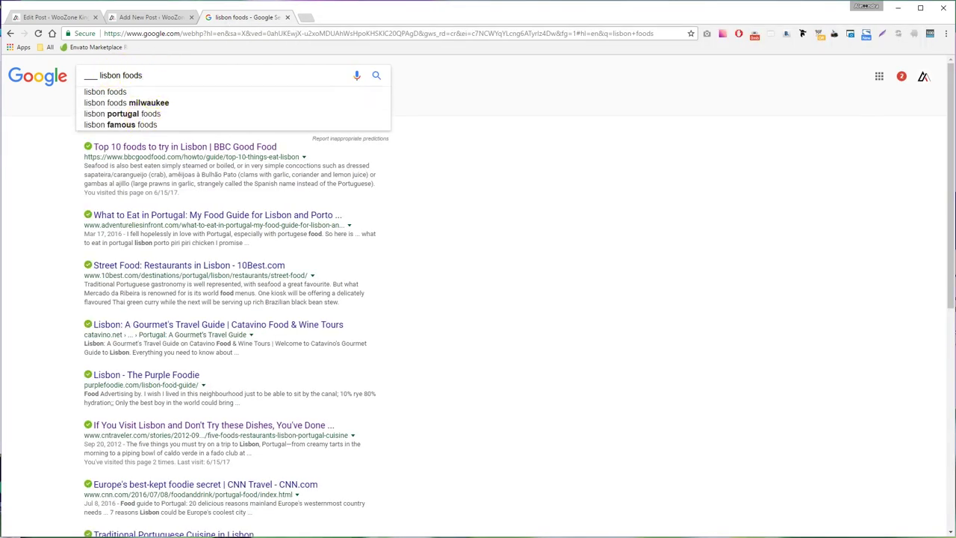
pyautogui.hotkey('alt', 'Tab')
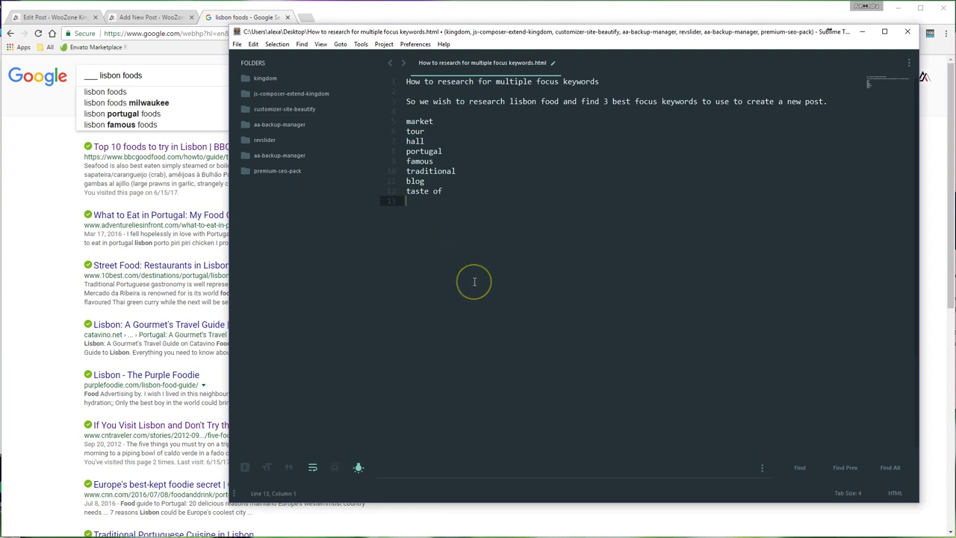
# Step: Remove the blank placeholder and the plural from the search query, leaving "lisbon food"
pyautogui.doubleClick(88, 75)
pyautogui.click(150, 75)
pyautogui.press('BackSpace')
pyautogui.moveTo(99, 75); pyautogui.dragTo(81, 75)
pyautogui.press('BackSpace')
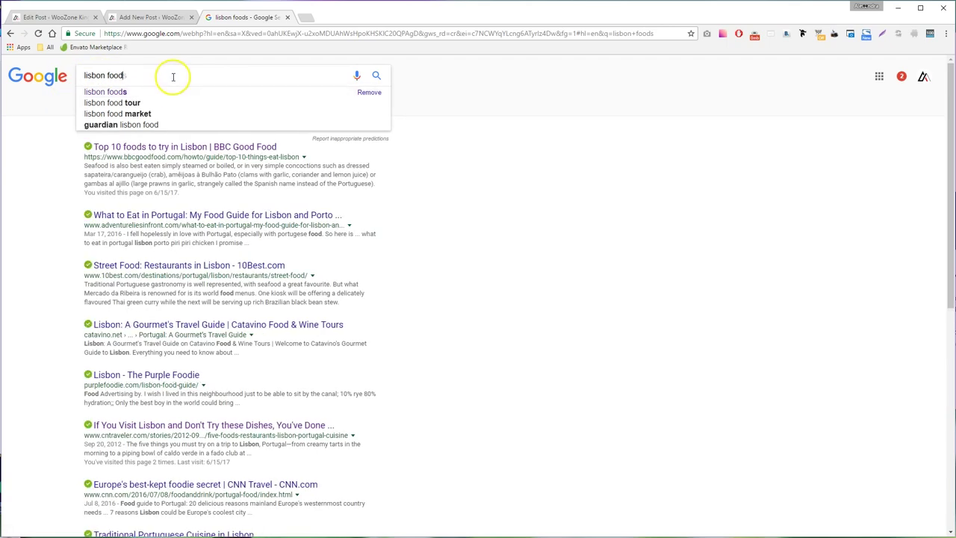
pyautogui.write('sbon food')
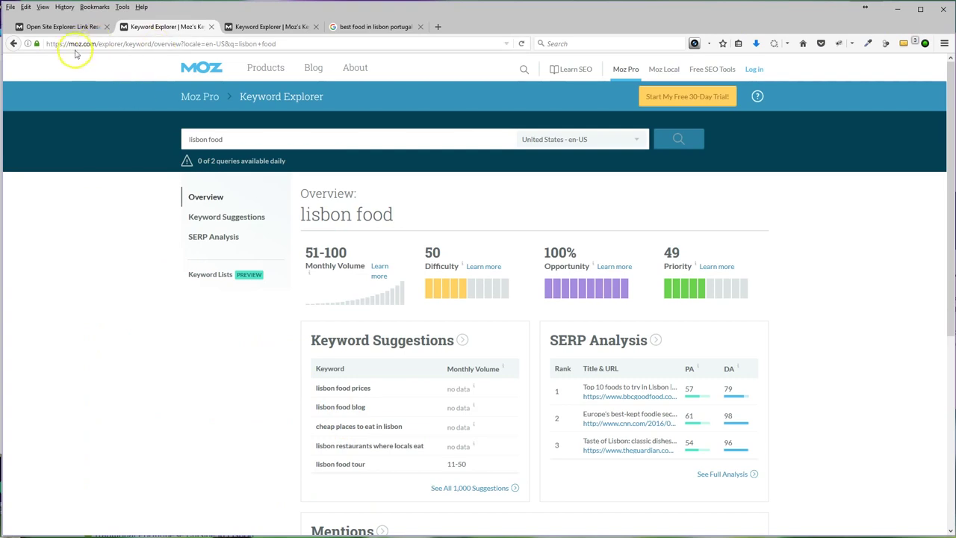
# Step: Switch to Moz Keyword Explorer and inspect the site address, search term and country options for "lisbon food"
pyautogui.doubleClick(82, 43)
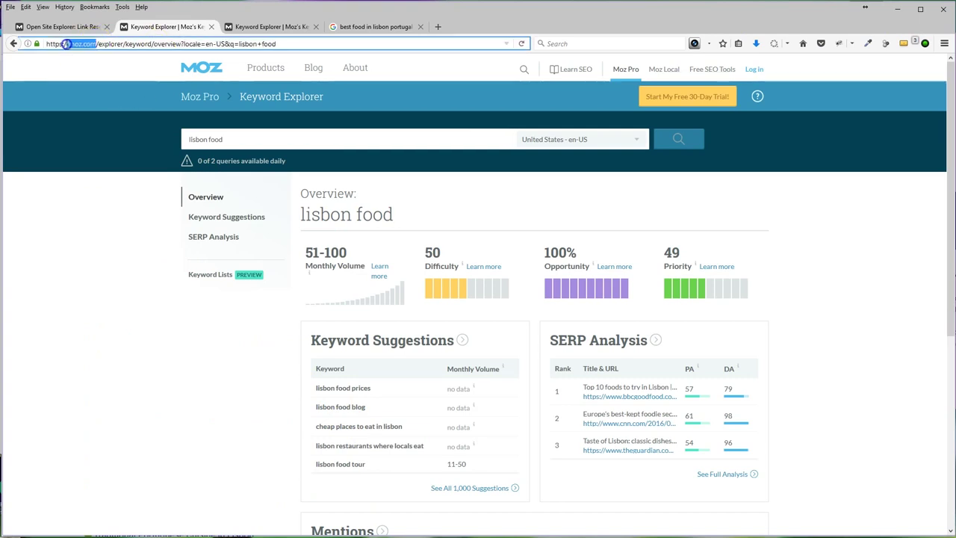
pyautogui.click(233, 139)
pyautogui.tripleClick(232, 139)
pyautogui.click(630, 139)
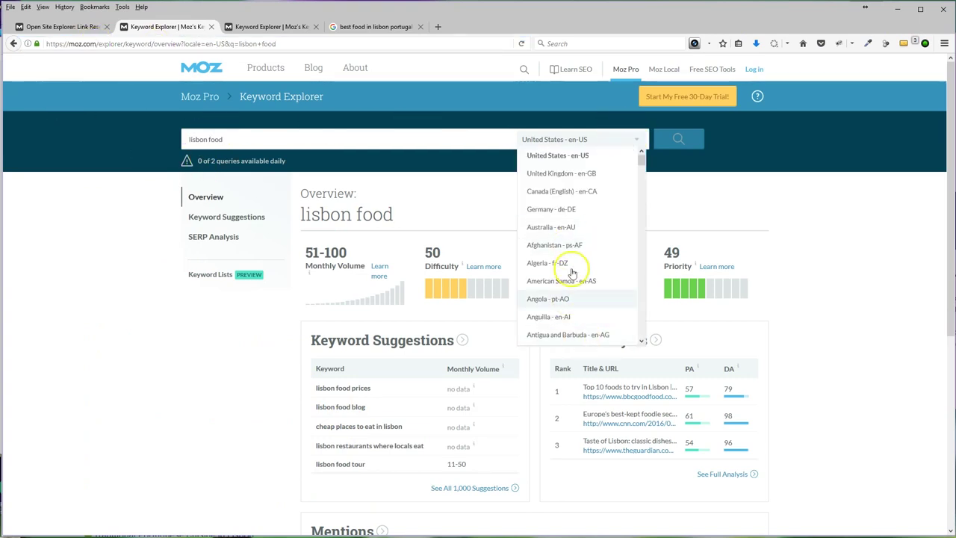
pyautogui.click(600, 139)
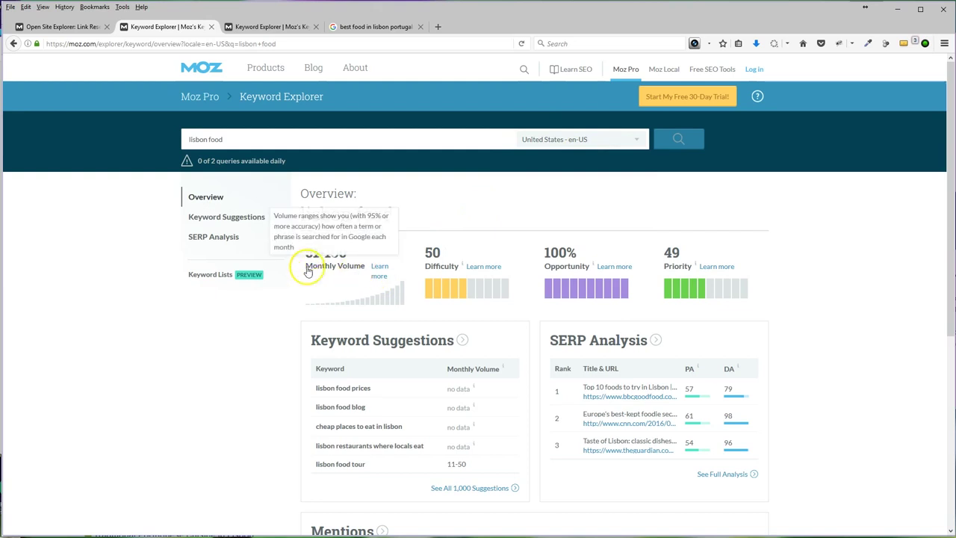
# Step: Open the full keyword suggestions for "lisbon food" and examine their relevancy and monthly volume
pyautogui.scroll(-3, 642, 224)
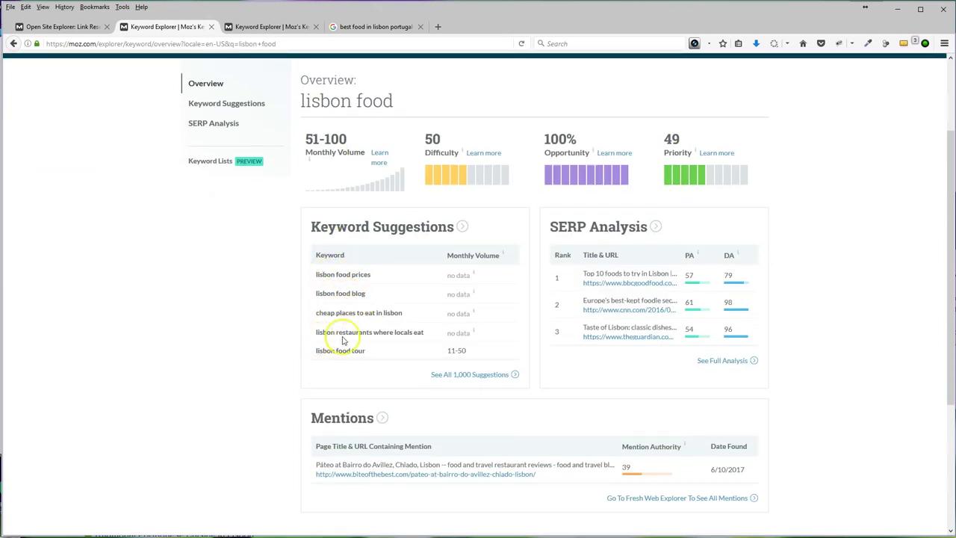
pyautogui.click(441, 374)
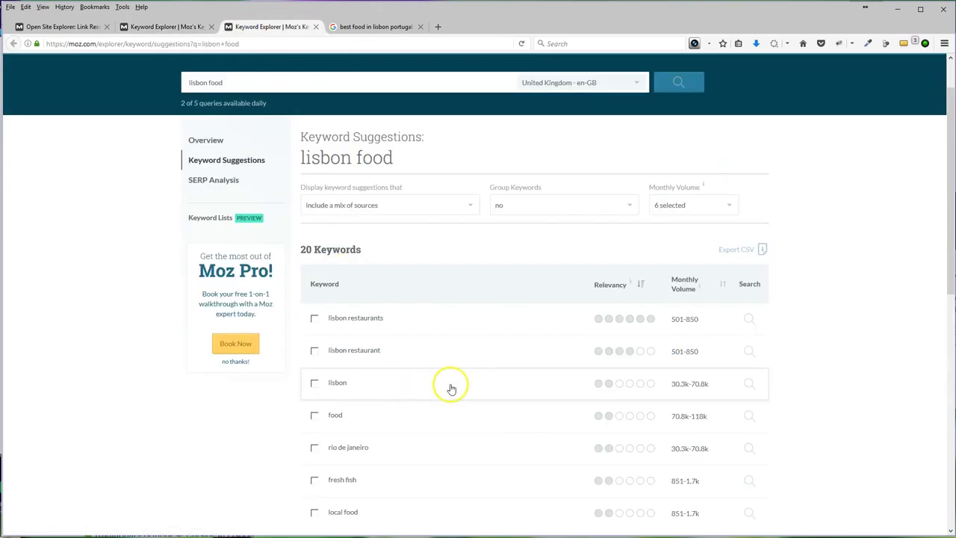
pyautogui.moveTo(331, 138); pyautogui.dragTo(419, 145)
pyautogui.click(340, 157)
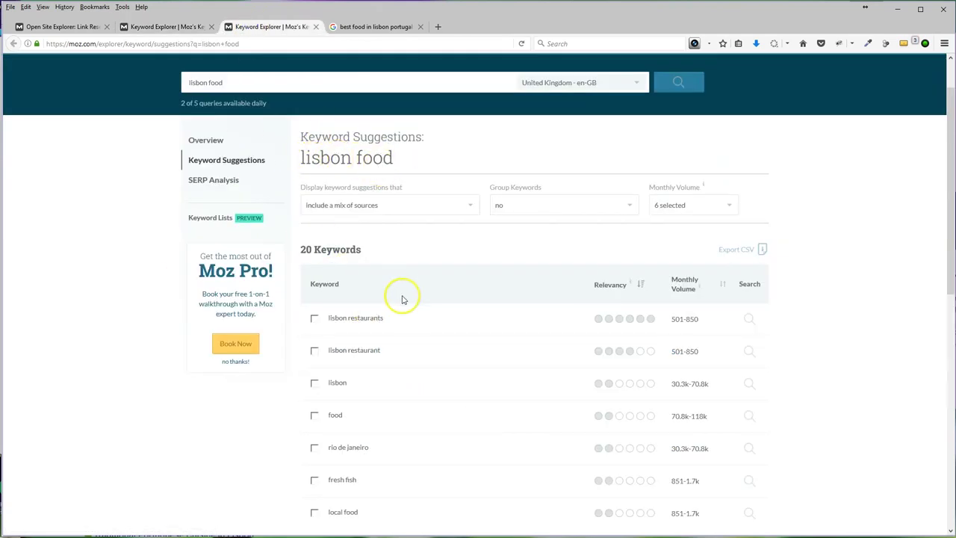
pyautogui.scroll(-3, 402, 297)
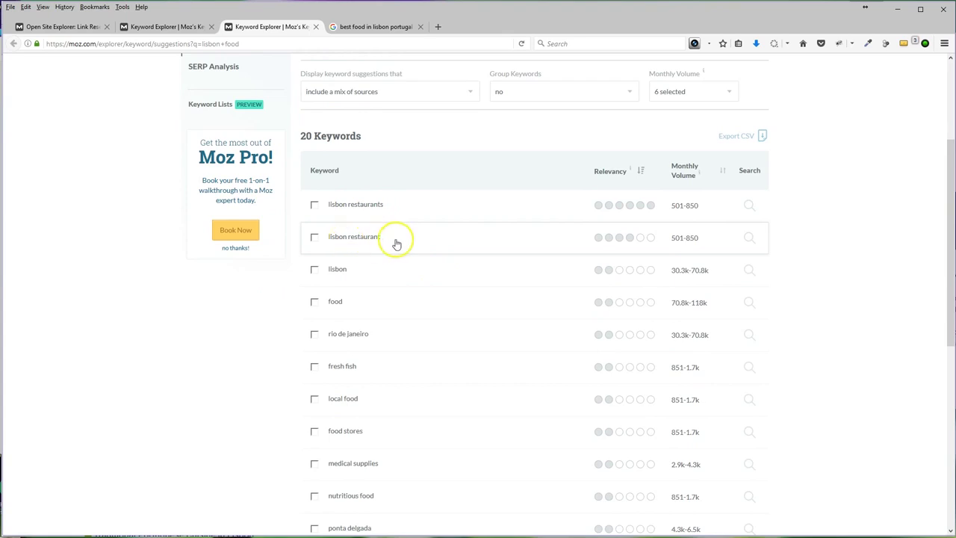
pyautogui.scroll(-2, 397, 244)
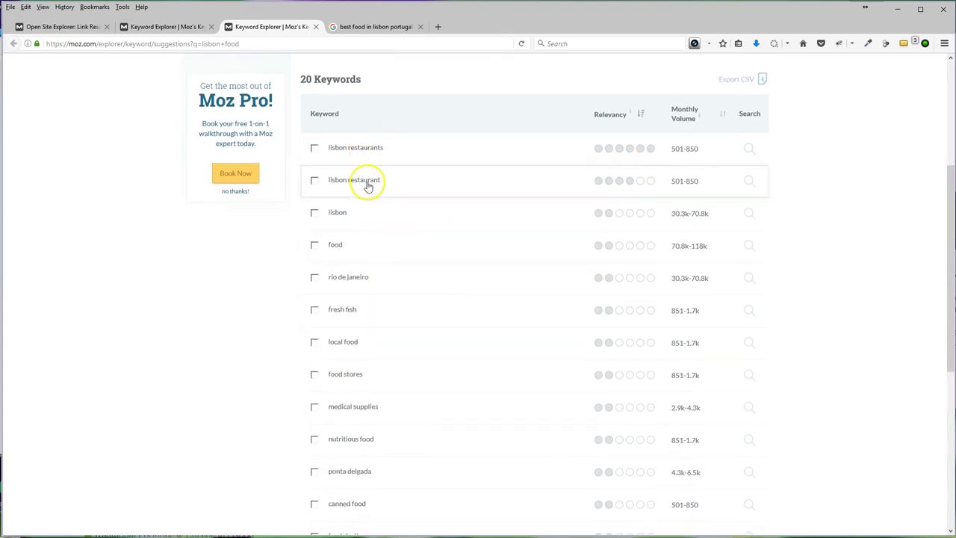
pyautogui.scroll(-5, 367, 187)
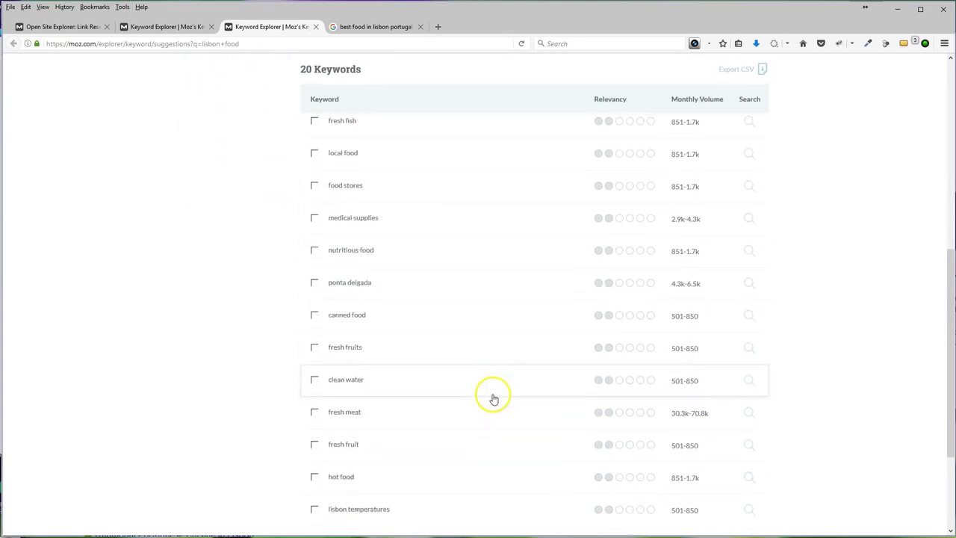
pyautogui.scroll(-3, 491, 392)
pyautogui.scroll(5, 441, 452)
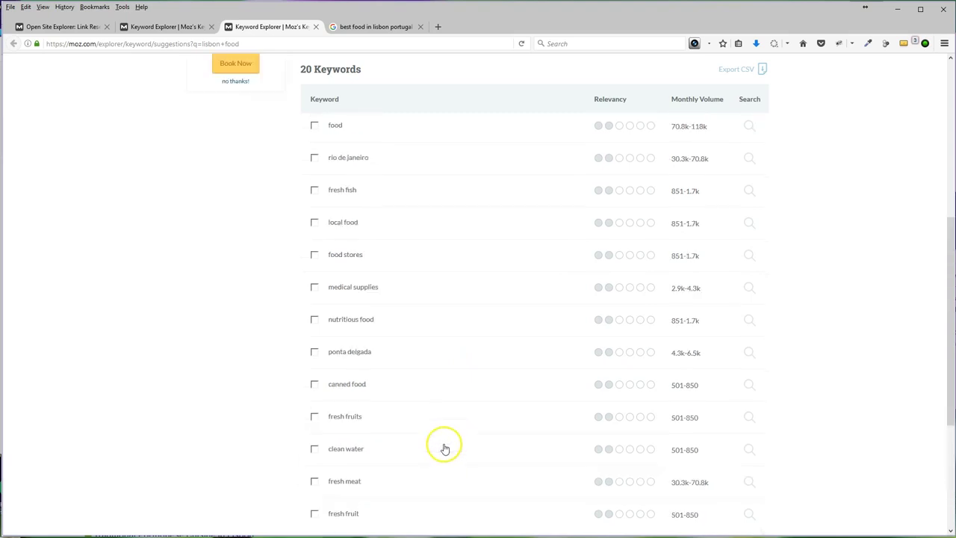
pyautogui.scroll(5, 445, 448)
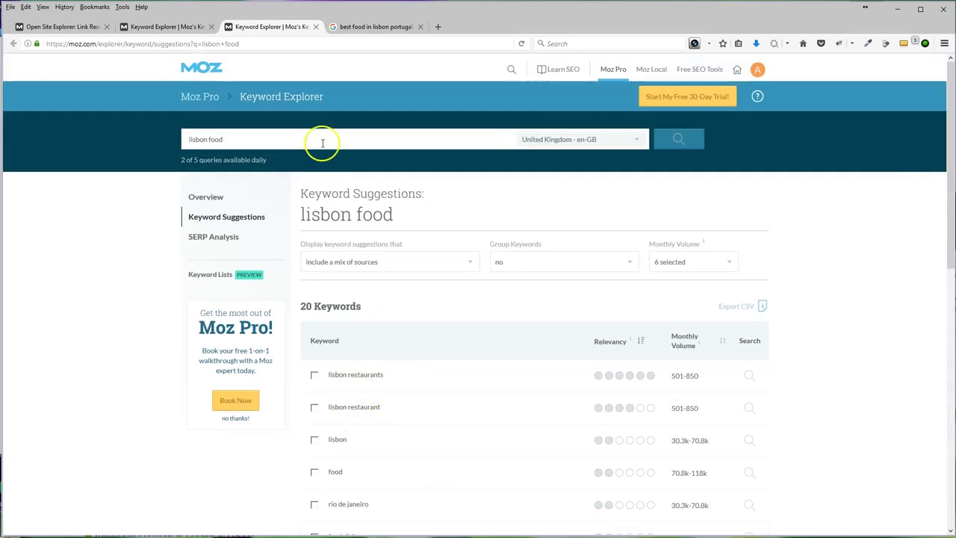
# Step: Copy the Google query "best food in lisbon portugal" and record it in the notes under "Main focus keyword:"
pyautogui.click(384, 28)
pyautogui.rightClick(162, 77)
pyautogui.click(187, 105)
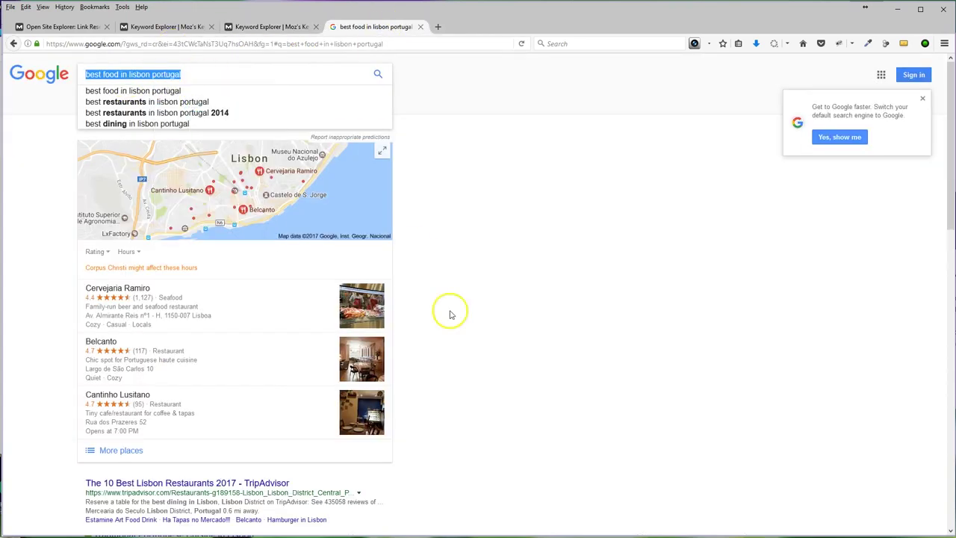
pyautogui.hotkey('alt', 'Tab')
pyautogui.press('Return')
pyautogui.write('Mai')
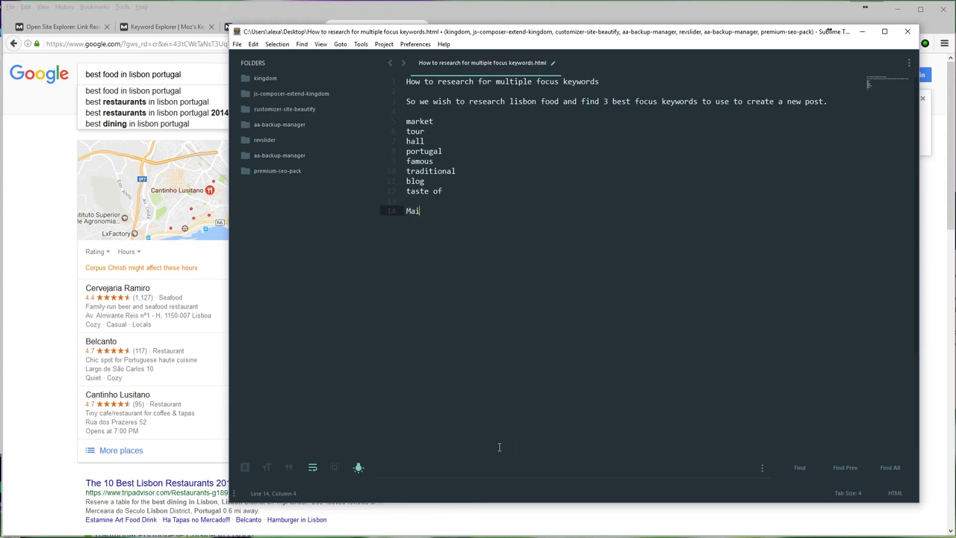
pyautogui.write('n focus keyword:')
pyautogui.press('Return')
pyautogui.press('Return')
pyautogui.write('best food in lisbon portugal')
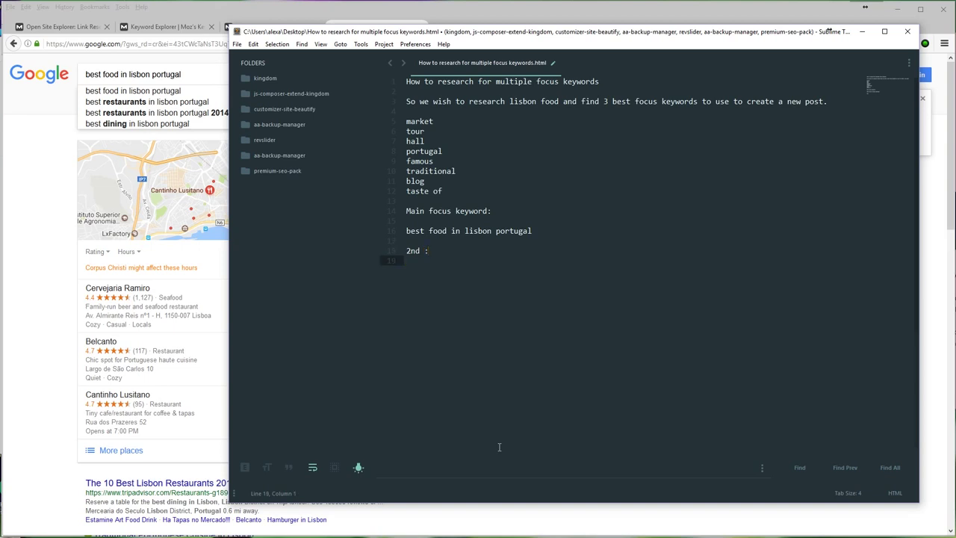
# Step: Record "best restaurant in lisbon portugal" under "2nd :" by altering a copy of the main keyword
pyautogui.doubleClick(437, 261)
pyautogui.write('restaur in lisbon portugal')
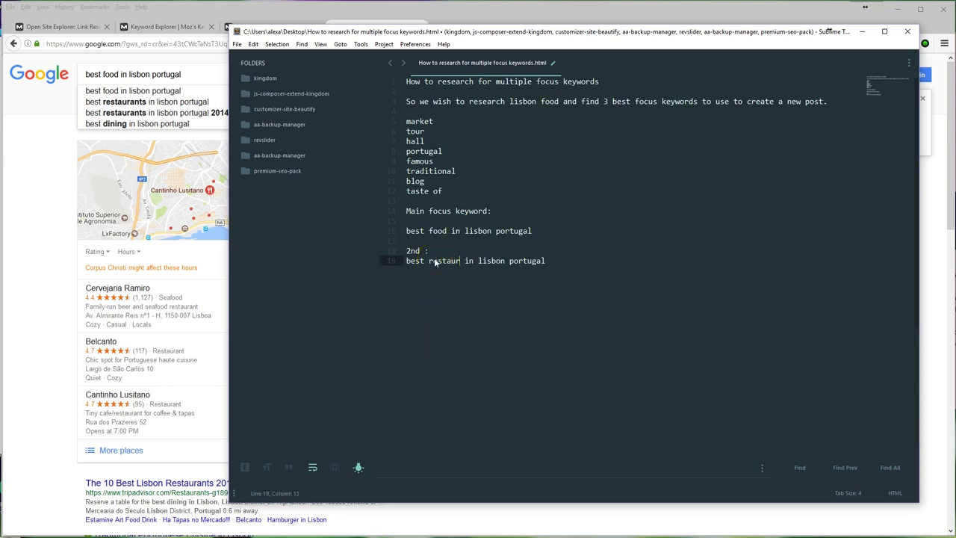
pyautogui.click(573, 262)
# Step: Add a "3rd :" entry with the keyword "best dining in lisbon portugal", leaving a blank line below it
pyautogui.press('Return')
pyautogui.press('Return')
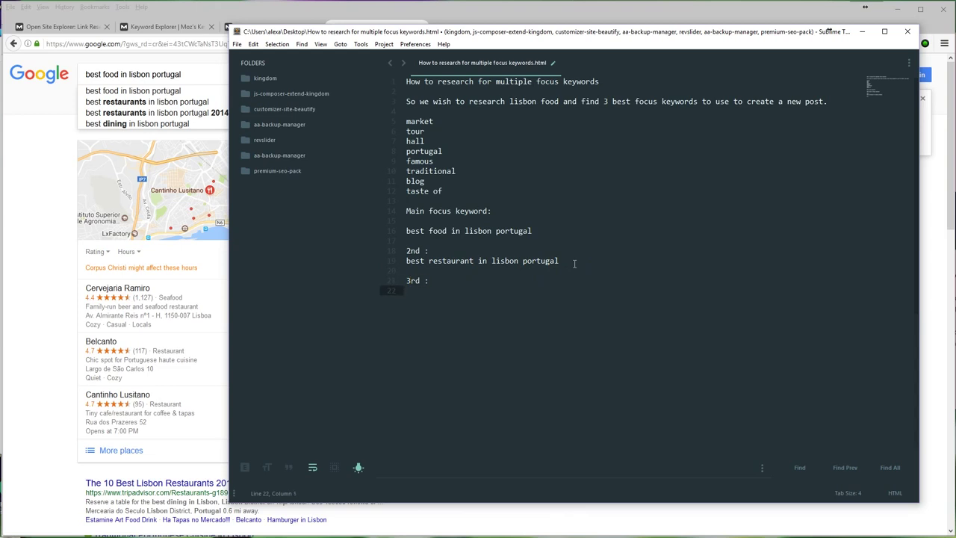
pyautogui.doubleClick(438, 290)
pyautogui.write('din in lisbon portugal')
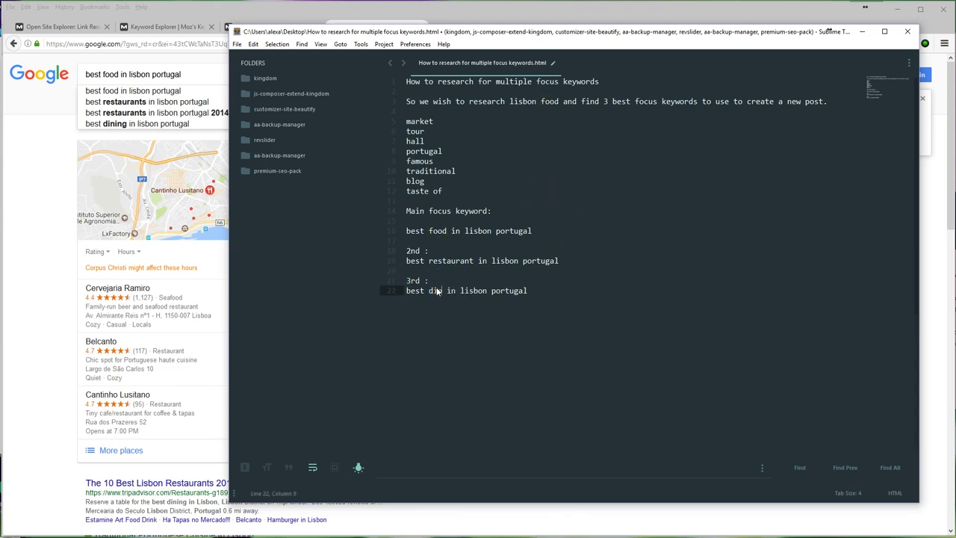
pyautogui.click(546, 321)
pyautogui.press('Return')
pyautogui.press('Return')
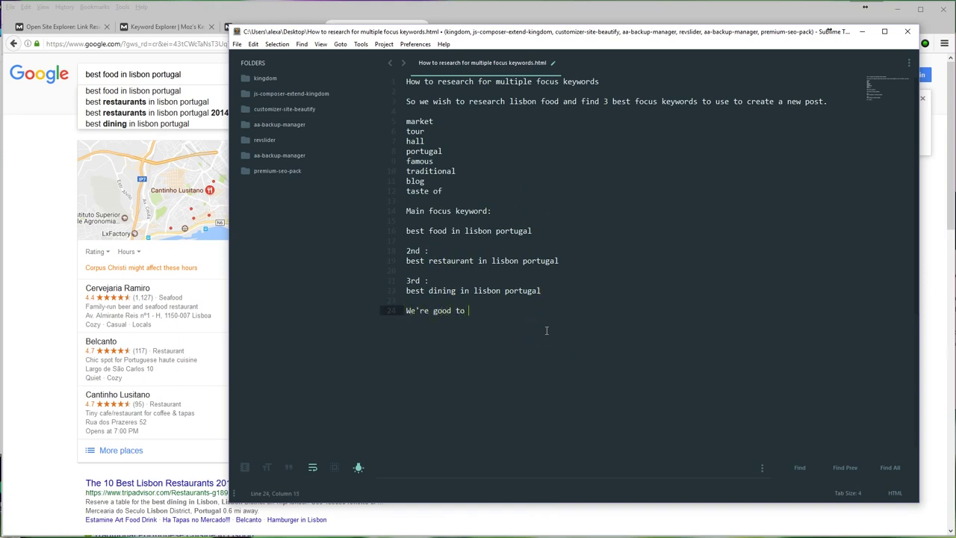
# Step: Copy the main focus keyword "best food in lisbon portugal" from the notes into the title of the new WordPress post
pyautogui.moveTo(535, 231); pyautogui.dragTo(406, 231)
pyautogui.hotkey('ctrl', 'c')
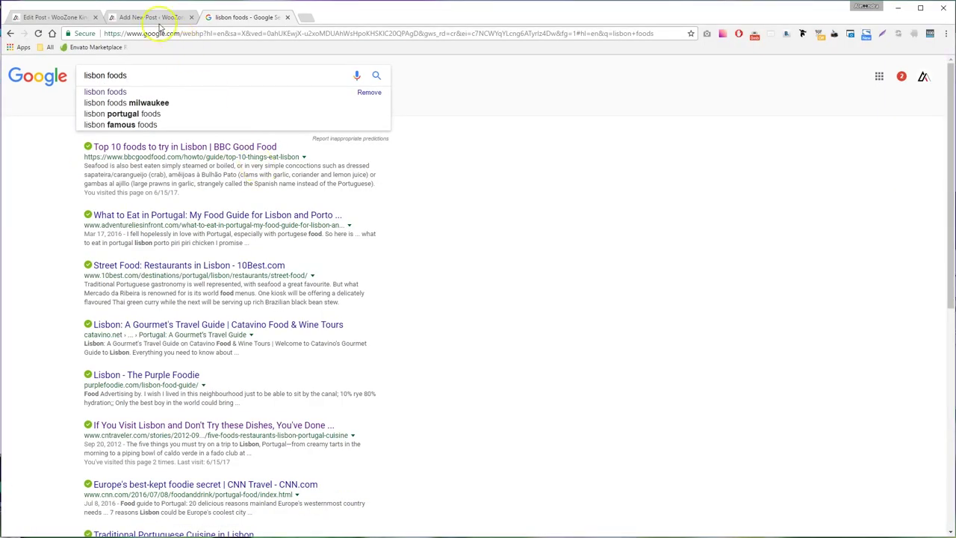
pyautogui.click(149, 16)
pyautogui.hotkey('ctrl', 'v')
# Step: Capitalize the post title as "Best Food in Lisbon Portugal" and publish the post
pyautogui.click(102, 113)
pyautogui.press('BackSpace')
pyautogui.write('B')
pyautogui.press('Delete')
pyautogui.write('F')
pyautogui.click(160, 112)
pyautogui.press('Delete')
pyautogui.write('L')
pyautogui.moveTo(193, 112); pyautogui.dragTo(199, 113)
pyautogui.click(349, 257)
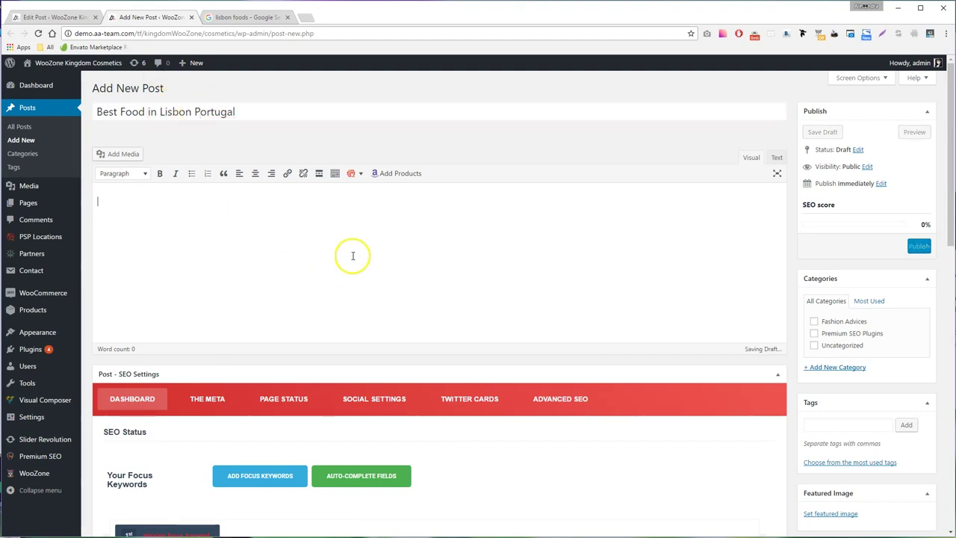
pyautogui.click(919, 247)
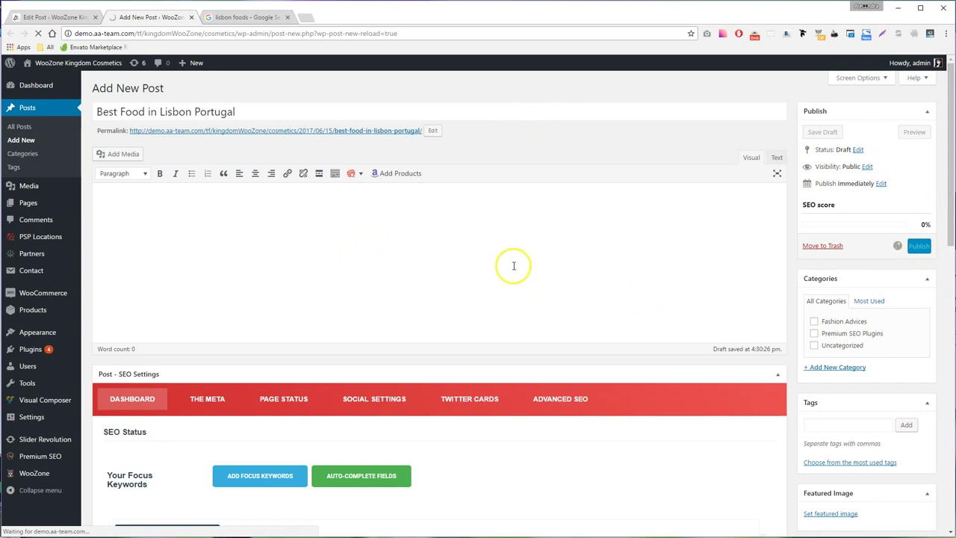
# Step: Add "best food in lisbon portugal" as the first focus keyword in the post's SEO settings
pyautogui.scroll(-2, 381, 320)
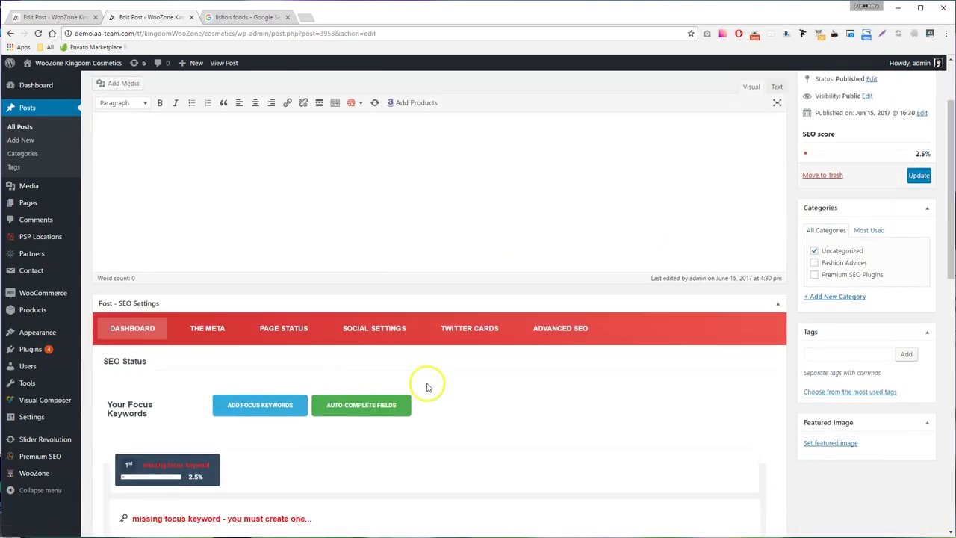
pyautogui.click(251, 360)
pyautogui.hotkey('ctrl', 'v')
pyautogui.press('Return')
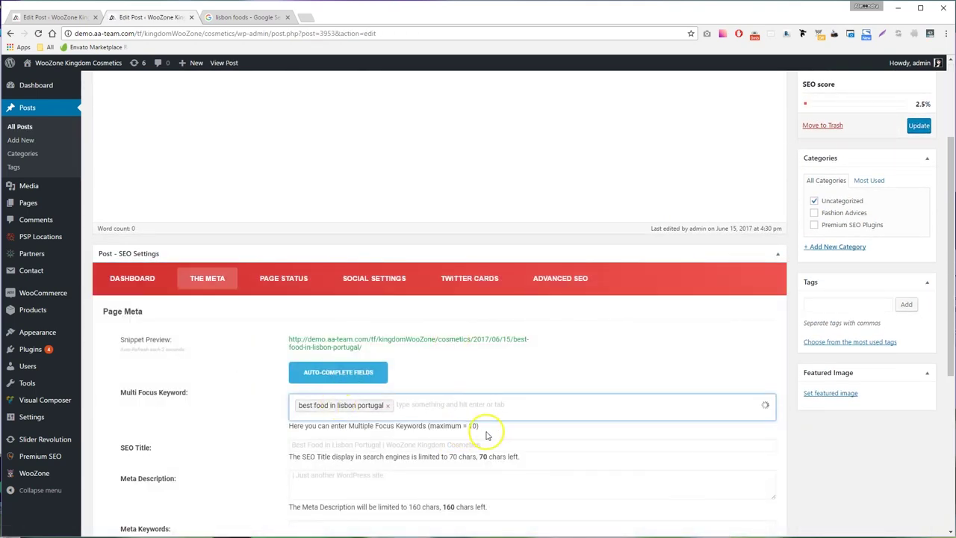
# Step: Set the SEO title to "Best Food in Lisbon Portugal", fill meta description and keywords with "best food in lisbon portugal", and update the post
pyautogui.scroll(-2, 433, 374)
pyautogui.click(314, 321)
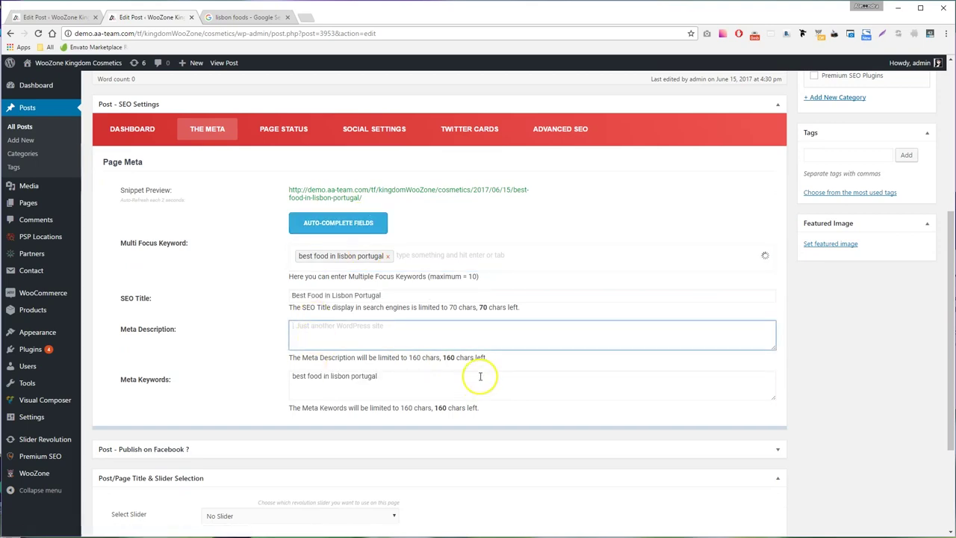
pyautogui.hotkey('ctrl', 'v')
pyautogui.scroll(-1, 391, 376)
pyautogui.scroll(3, 896, 224)
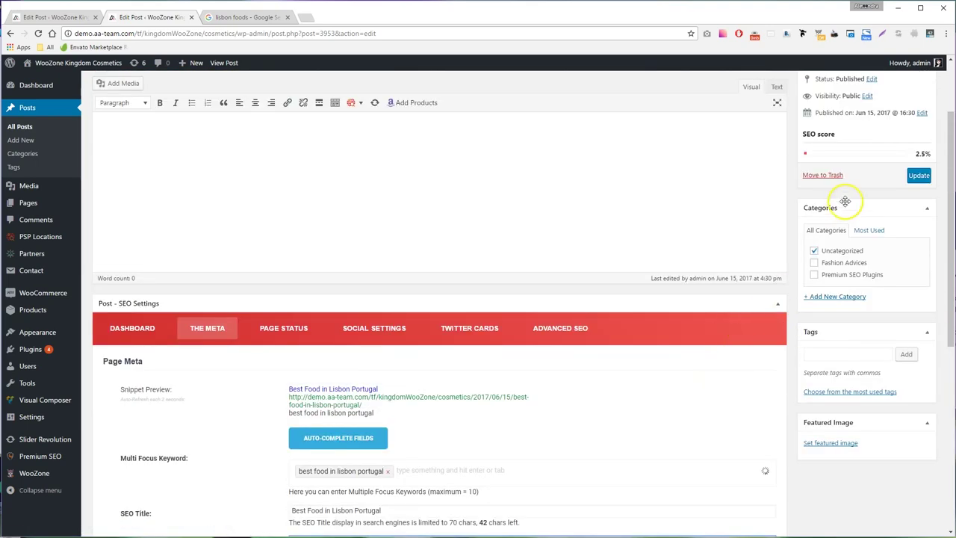
pyautogui.click(917, 175)
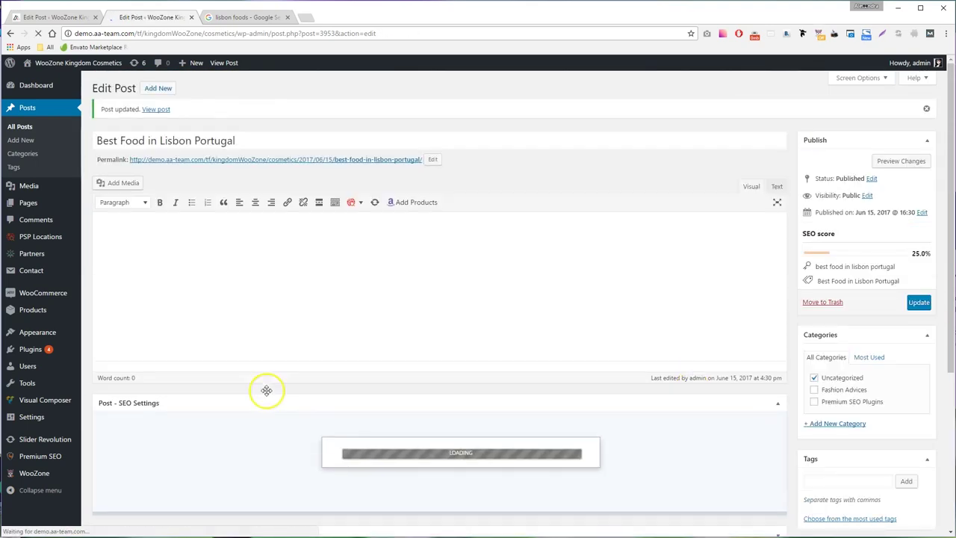
# Step: Add the suggested phrase "best restaurant in lisbon portugal" as the second focus keyword of the post
pyautogui.scroll(-5, 389, 310)
pyautogui.scroll(2, 351, 316)
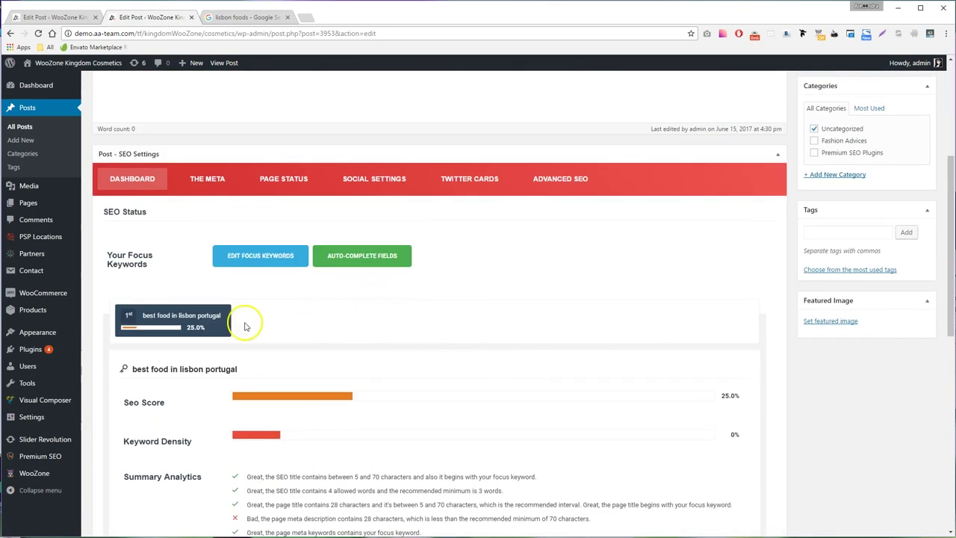
pyautogui.scroll(-1, 314, 321)
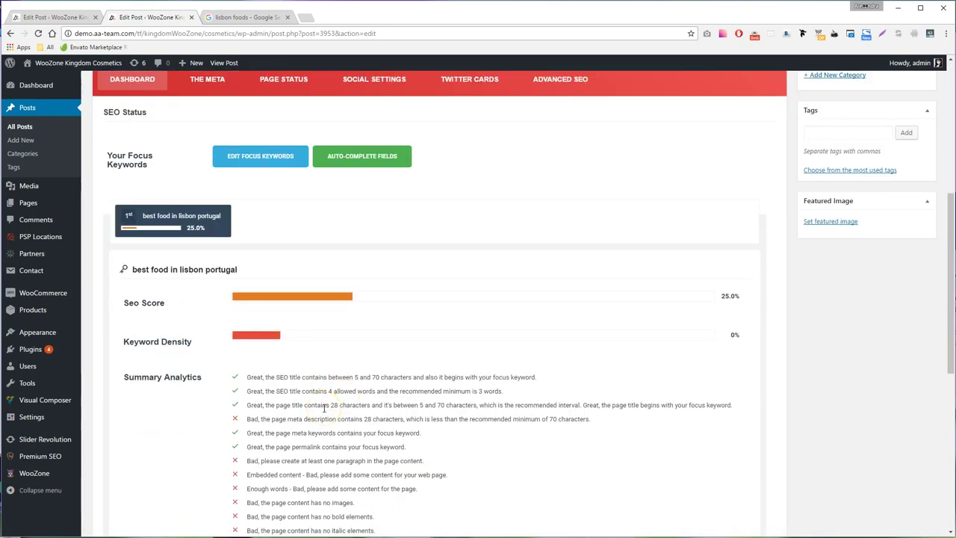
pyautogui.scroll(4, 325, 407)
pyautogui.click(106, 145)
pyautogui.click(261, 143)
pyautogui.click(258, 505)
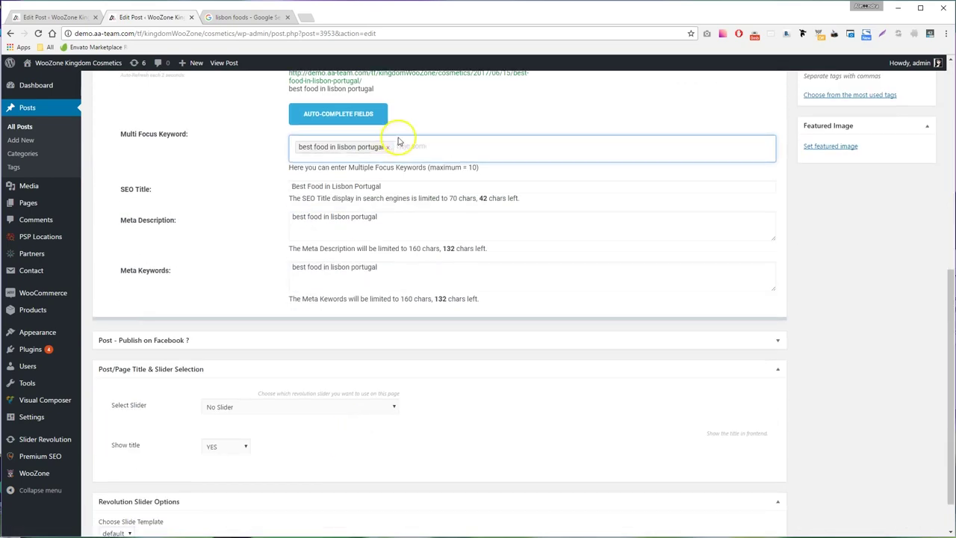
pyautogui.write('best restaurant in lisbon')
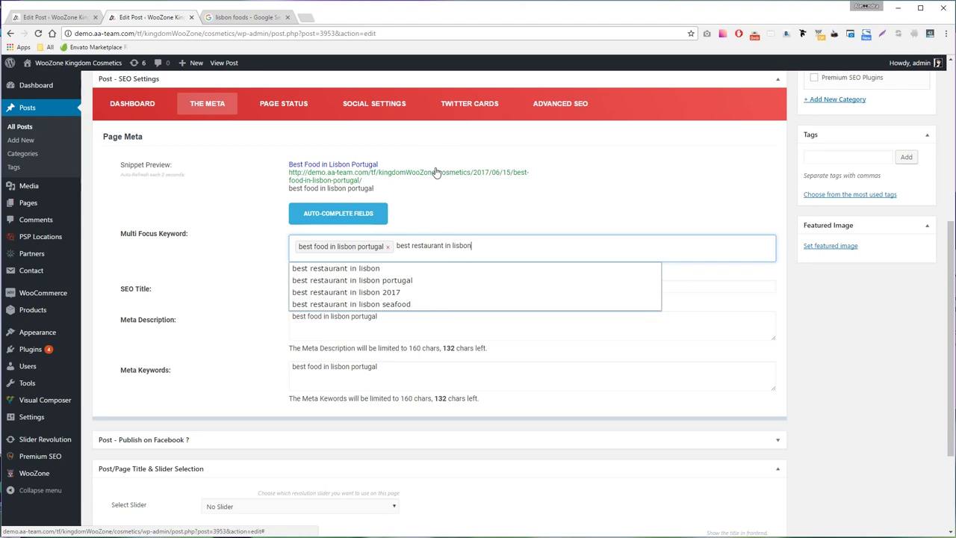
pyautogui.click(394, 281)
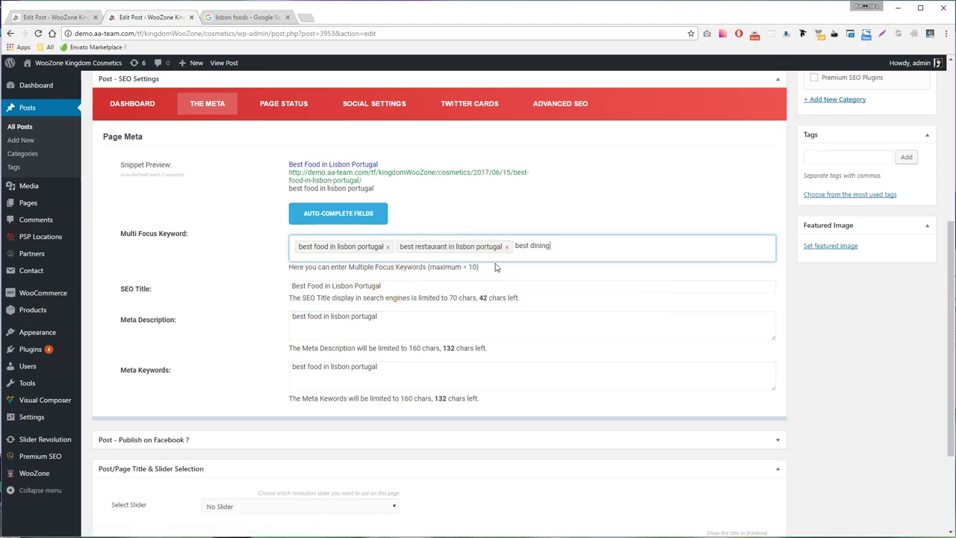
# Step: Add "best dining in lisbon portugal" as the third focus keyword and update the post
pyautogui.write('best dining in lisp')
pyautogui.press('BackSpace')
pyautogui.click(427, 280)
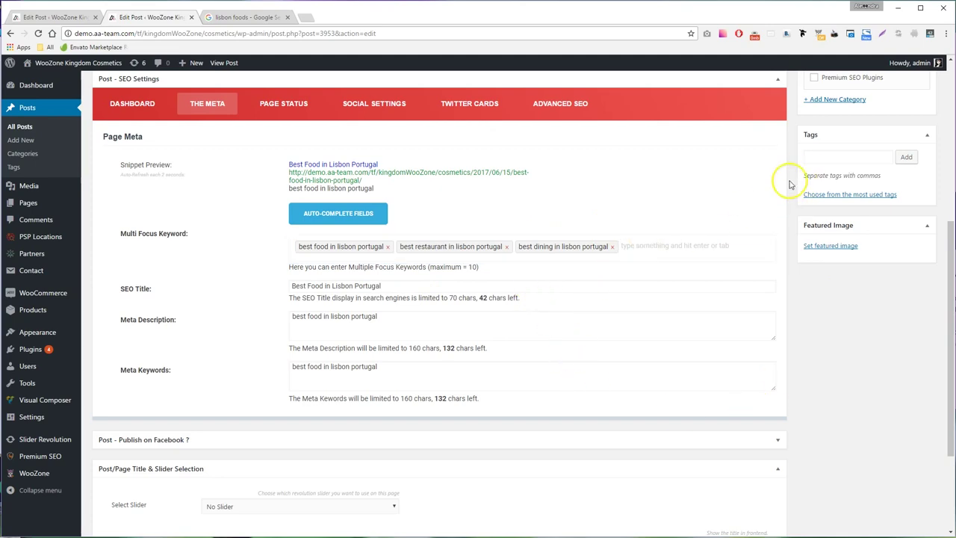
pyautogui.scroll(1, 908, 150)
pyautogui.click(918, 128)
# Step: Examine the SEO status of each of the three focus keywords, ending on the first one
pyautogui.scroll(-1, 419, 336)
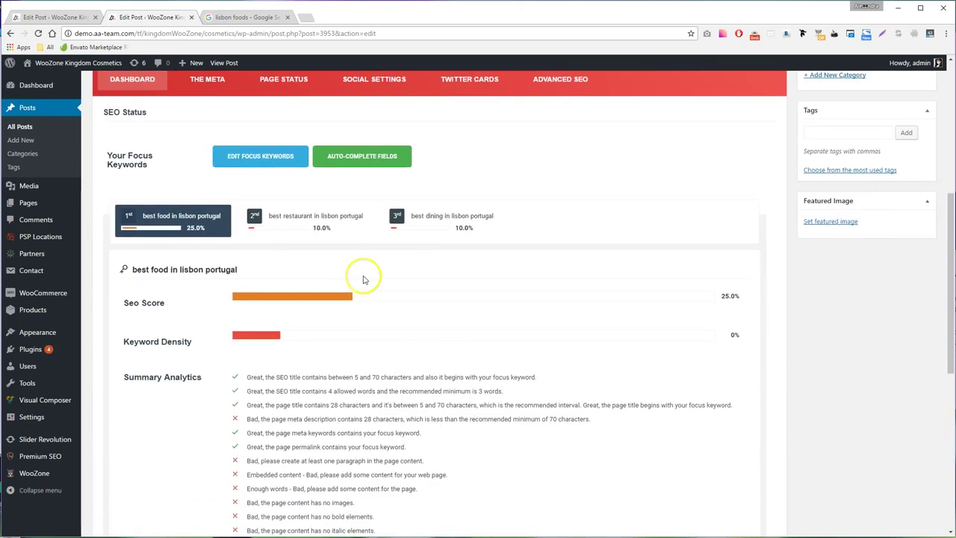
pyautogui.click(336, 231)
pyautogui.click(427, 228)
pyautogui.click(176, 224)
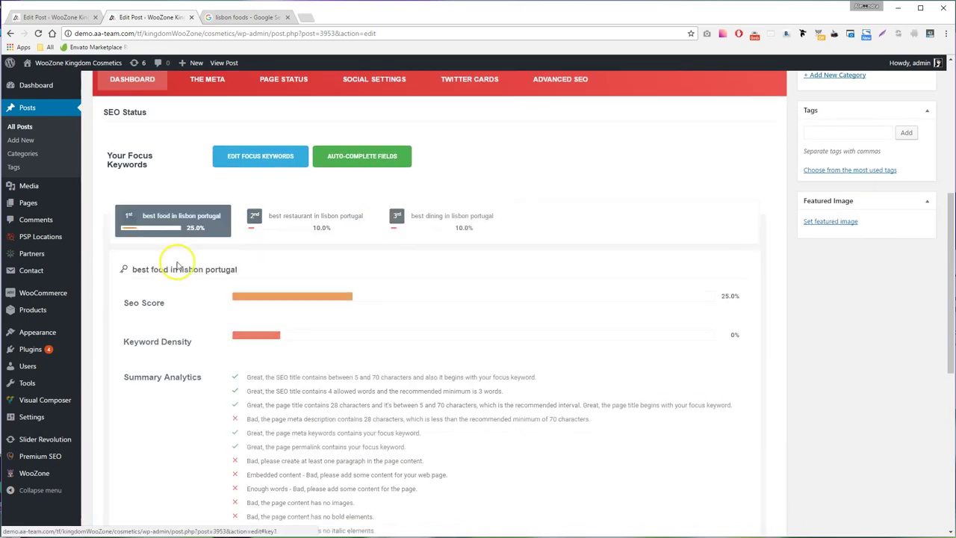
# Step: Append "(Best Restaurant in Lisbon Portugal)" to the post title and update the post
pyautogui.scroll(2, 360, 366)
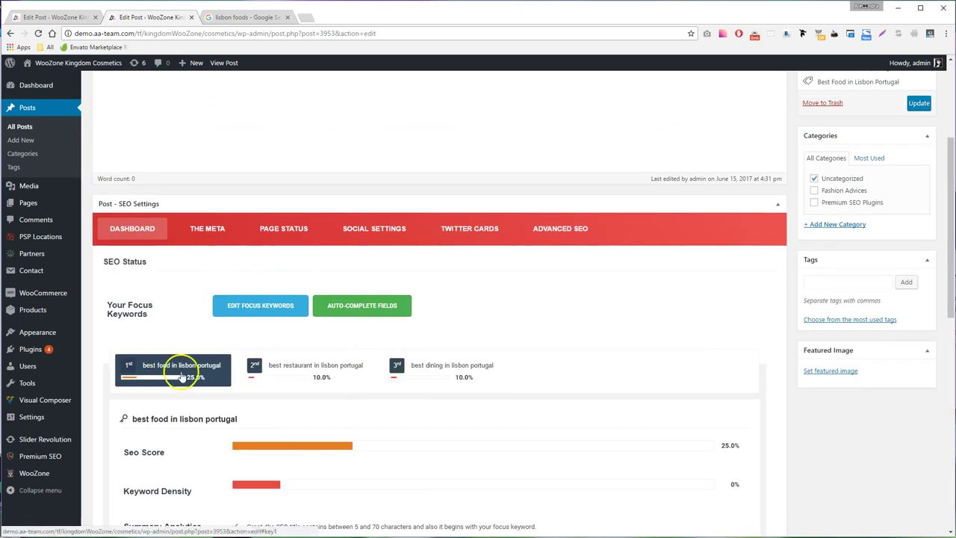
pyautogui.scroll(3, 356, 385)
pyautogui.click(258, 139)
pyautogui.tripleClick(267, 142)
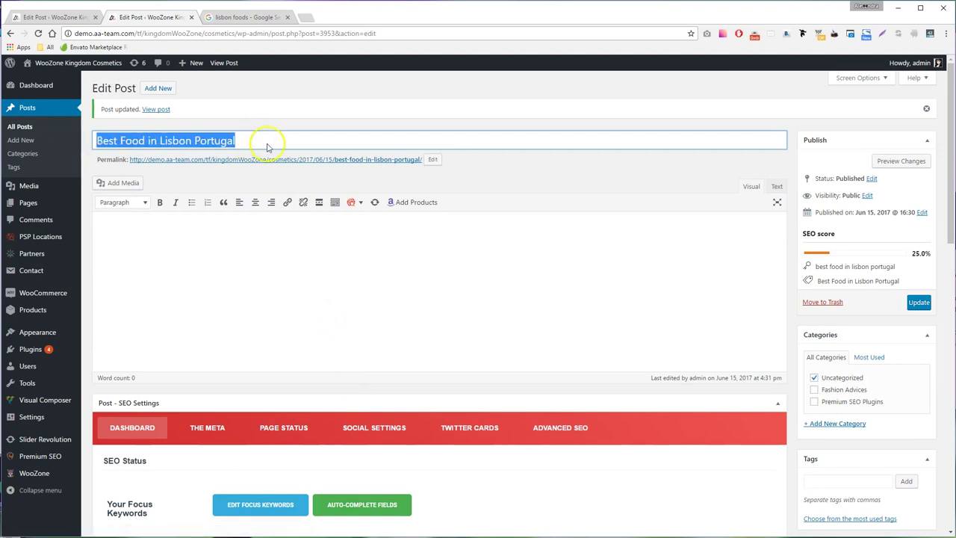
pyautogui.click(268, 144)
pyautogui.write('()')
pyautogui.press('Left')
pyautogui.hotkey('ctrl', 'v')
pyautogui.doubleClick(277, 142)
pyautogui.write('Restaurant')
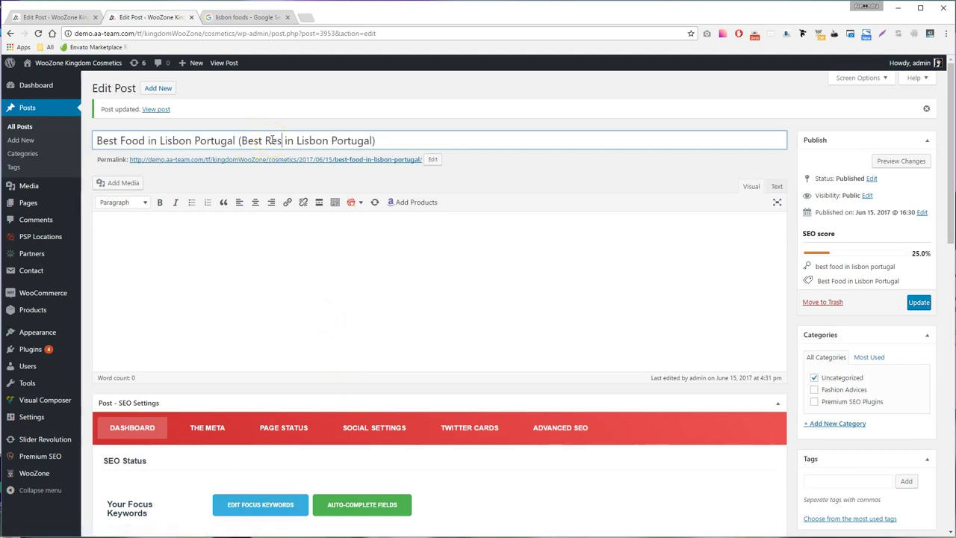
pyautogui.click(916, 303)
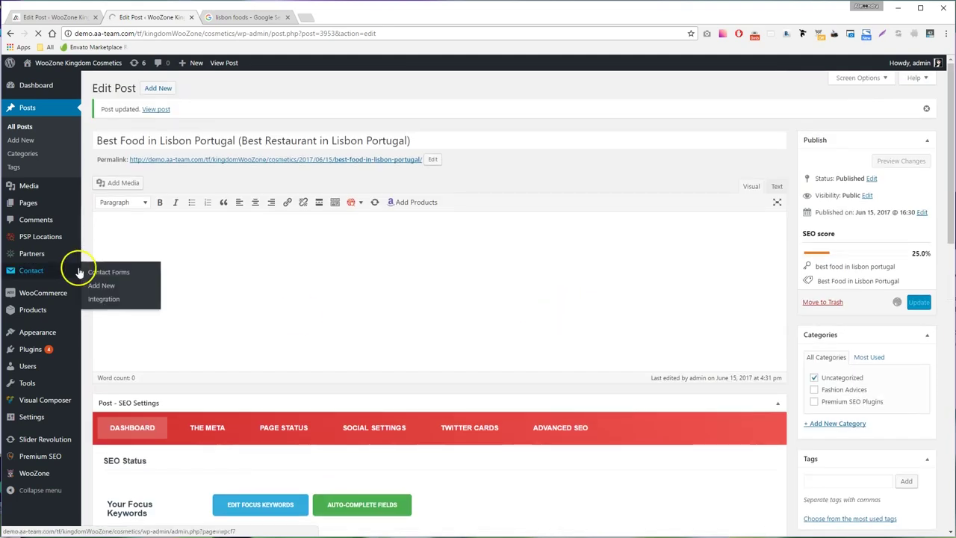
pyautogui.click(79, 271)
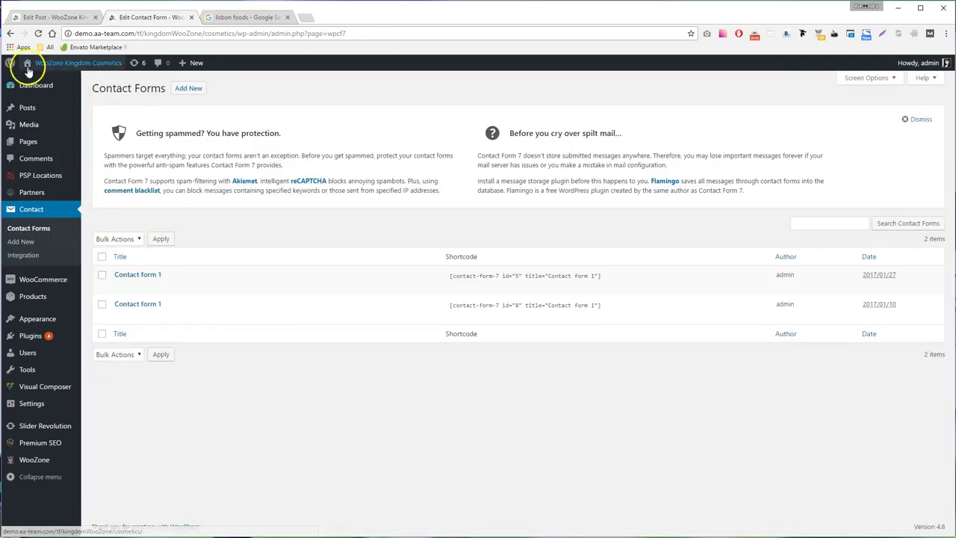
pyautogui.hotkey('alt', 'Left')
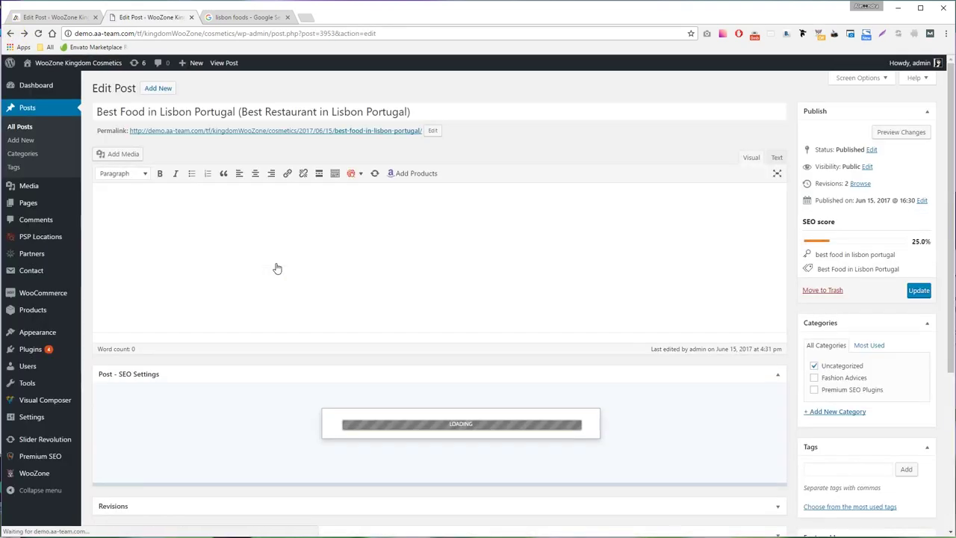
pyautogui.scroll(-2, 606, 234)
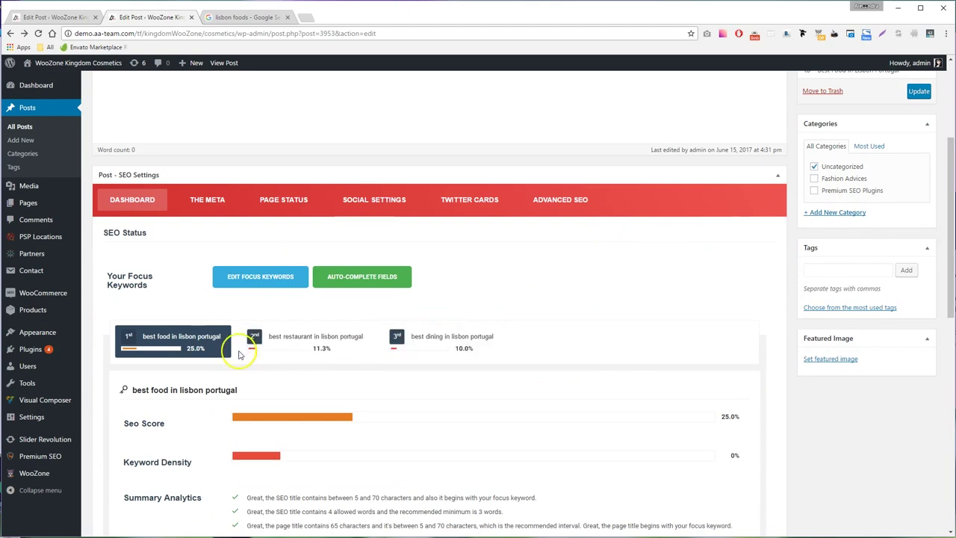
pyautogui.scroll(3, 154, 343)
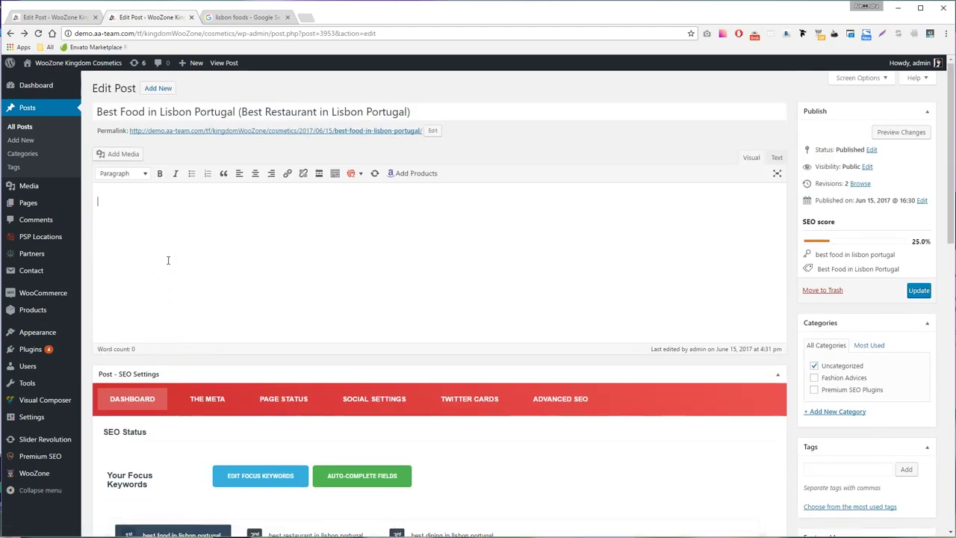
# Step: Write "Now using the keywords we researched, we create the content of the post." at the end of the Sublime Text notes
pyautogui.hotkey('alt', 'Tab')
pyautogui.click(499, 346)
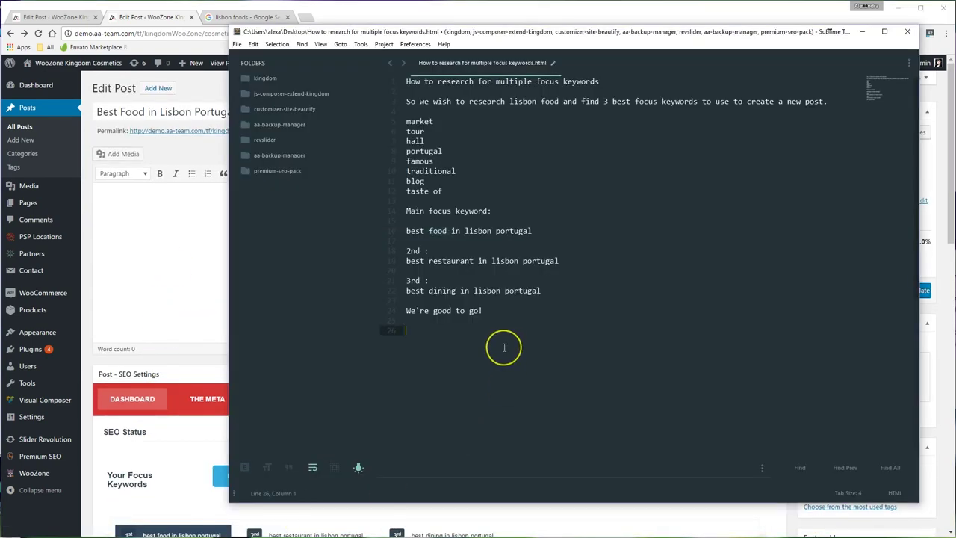
pyautogui.write('Now using the keywords we researched')
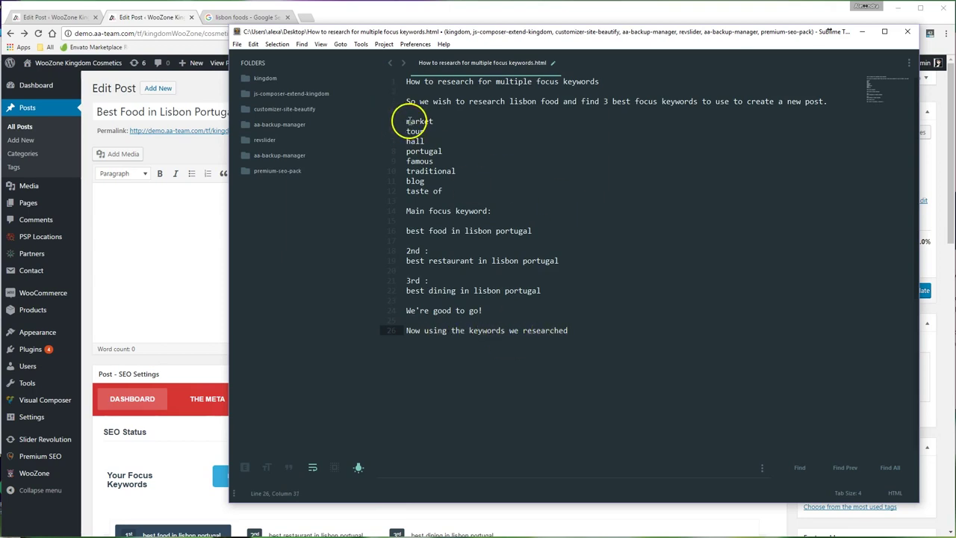
pyautogui.moveTo(406, 121); pyautogui.dragTo(446, 191)
pyautogui.click(446, 190)
pyautogui.click(590, 335)
pyautogui.write(', we create the content of the post.')
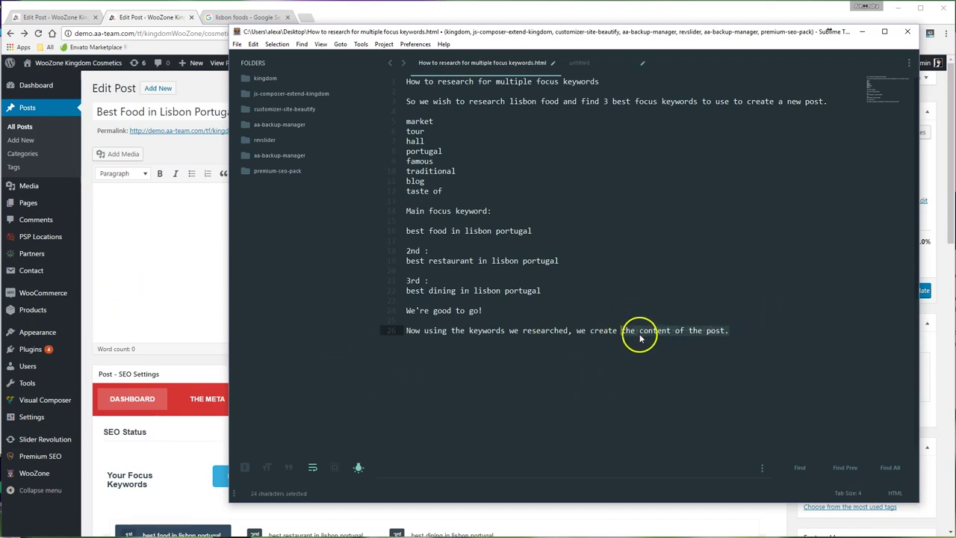
# Step: Copy the entire article text from the untitled file into the WordPress post's content and update the post
pyautogui.click(590, 64)
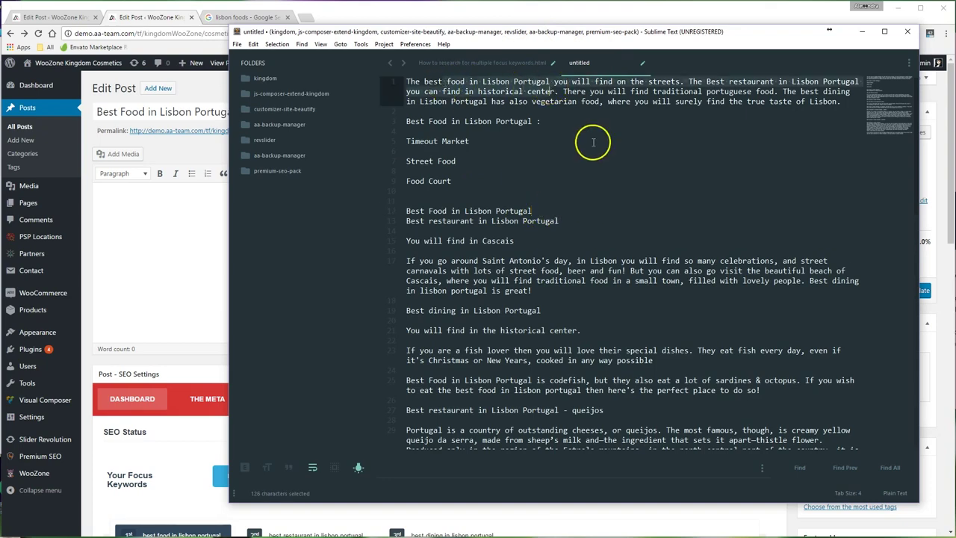
pyautogui.hotkey('ctrl', 'a')
pyautogui.hotkey('ctrl', 'v')
pyautogui.click(919, 231)
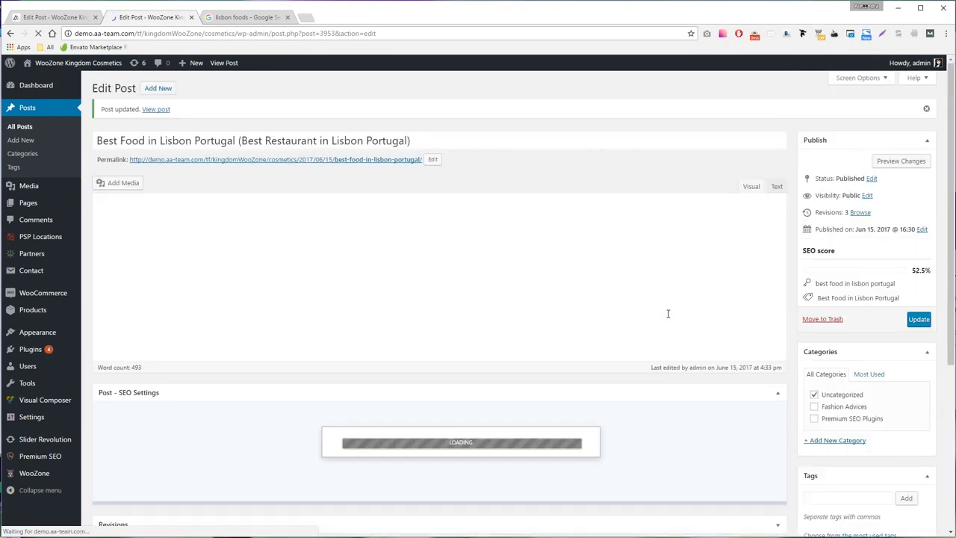
pyautogui.scroll(-6, 404, 367)
pyautogui.scroll(-4, 403, 368)
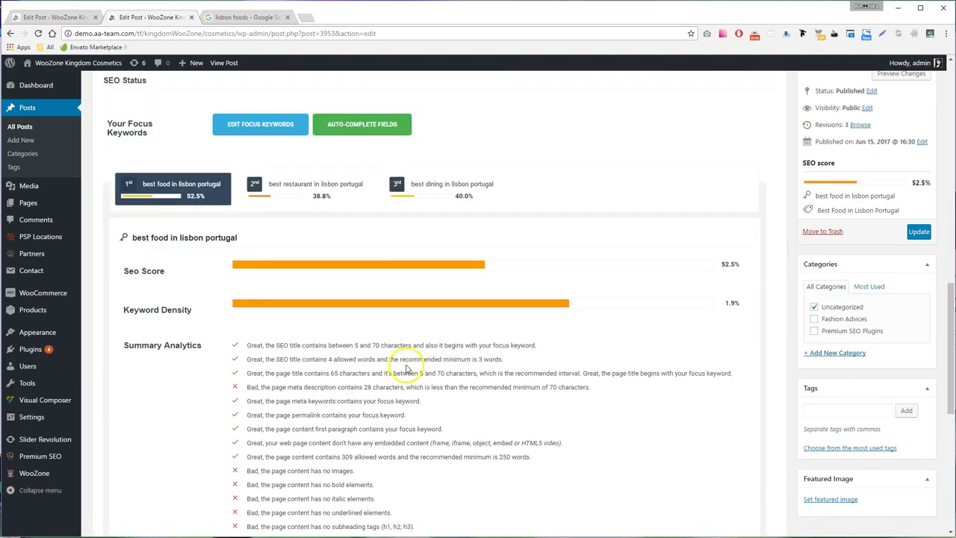
pyautogui.scroll(8, 423, 265)
pyautogui.scroll(-8, 523, 441)
pyautogui.scroll(-1, 186, 333)
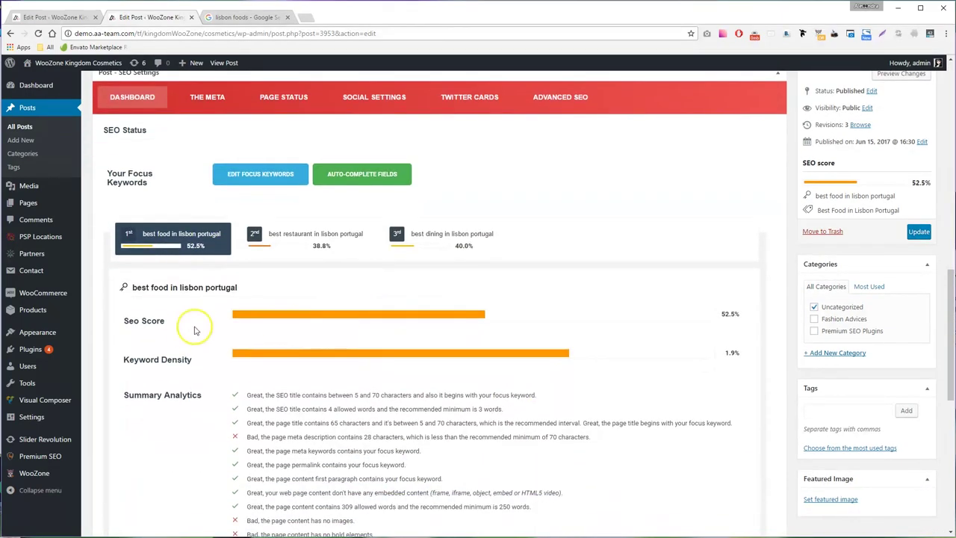
# Step: Add the line "We'll get the first focus keyword to 100% perfect score!" to the focus keyword notes in Sublime Text
pyautogui.hotkey('alt', 'Tab')
pyautogui.click(482, 63)
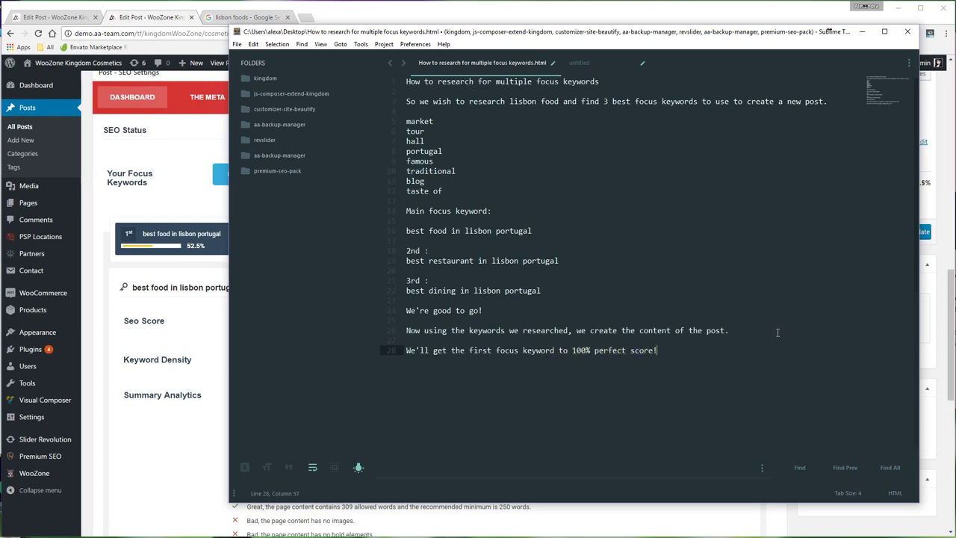
# Step: Clear the WordPress post's SEO title, meta description and meta keywords, and refill them with the auto-complete function
pyautogui.click(209, 313)
pyautogui.moveTo(260, 437); pyautogui.dragTo(622, 443)
pyautogui.click(258, 178)
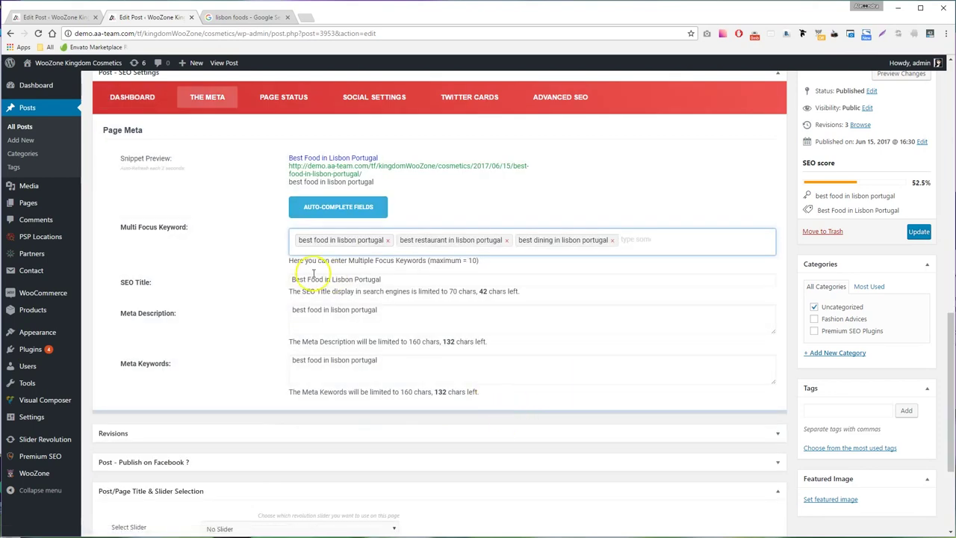
pyautogui.tripleClick(413, 315)
pyautogui.press('Delete')
pyautogui.tripleClick(291, 276)
pyautogui.press('Delete')
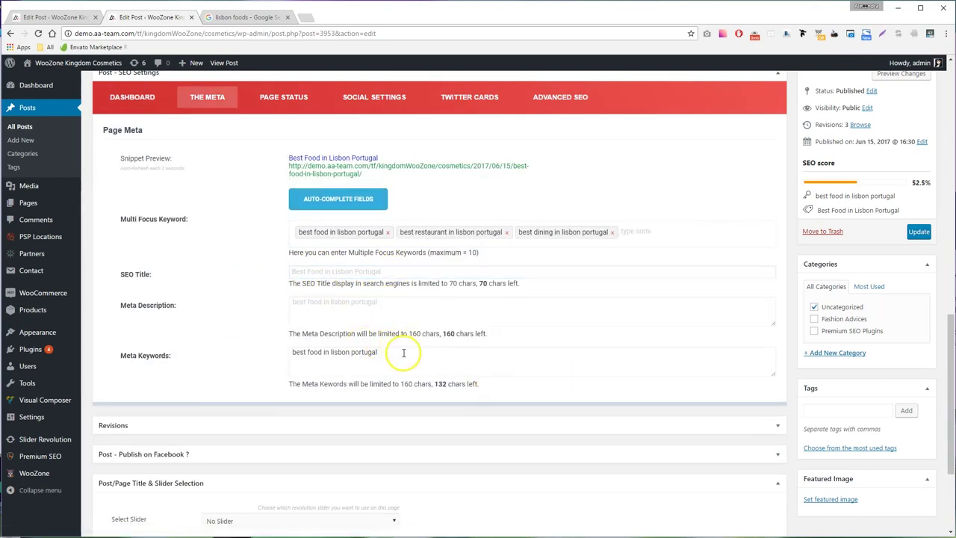
pyautogui.tripleClick(406, 349)
pyautogui.press('Delete')
pyautogui.click(331, 196)
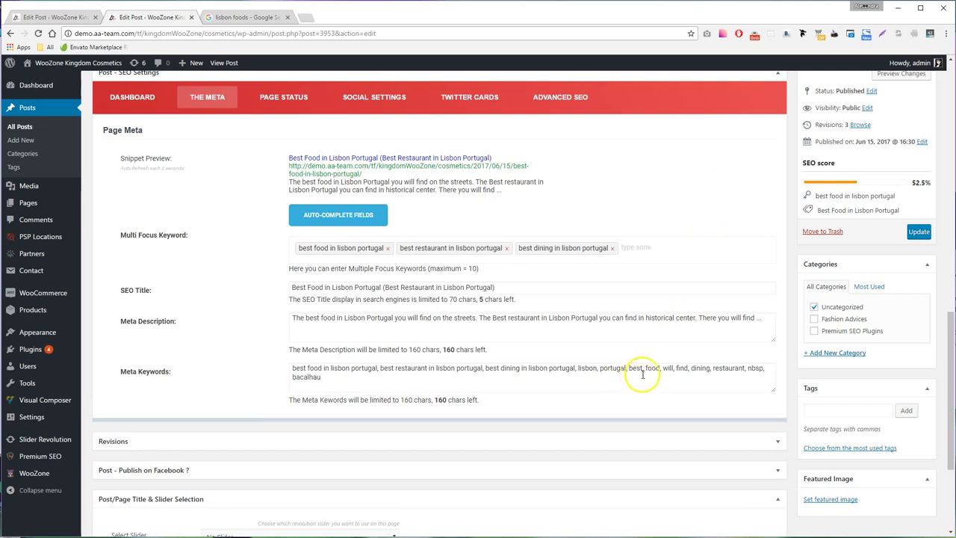
# Step: Shorten the meta keywords by removing "nbsp" and "bacalhau" so the list ends with "restaurant", and update the post
pyautogui.scroll(2, 640, 375)
pyautogui.click(775, 472)
pyautogui.click(925, 274)
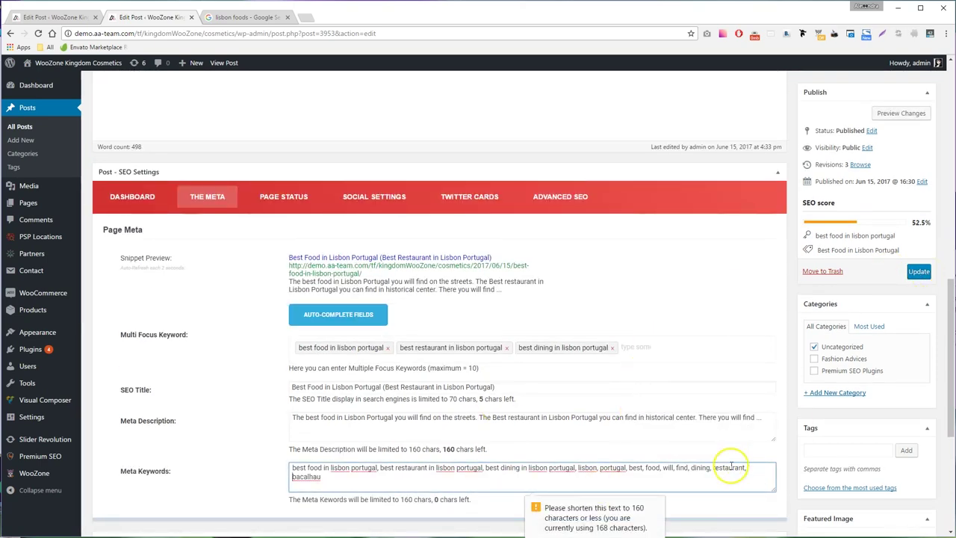
pyautogui.doubleClick(306, 477)
pyautogui.press('BackSpace')
pyautogui.press('BackSpace')
pyautogui.press('BackSpace')
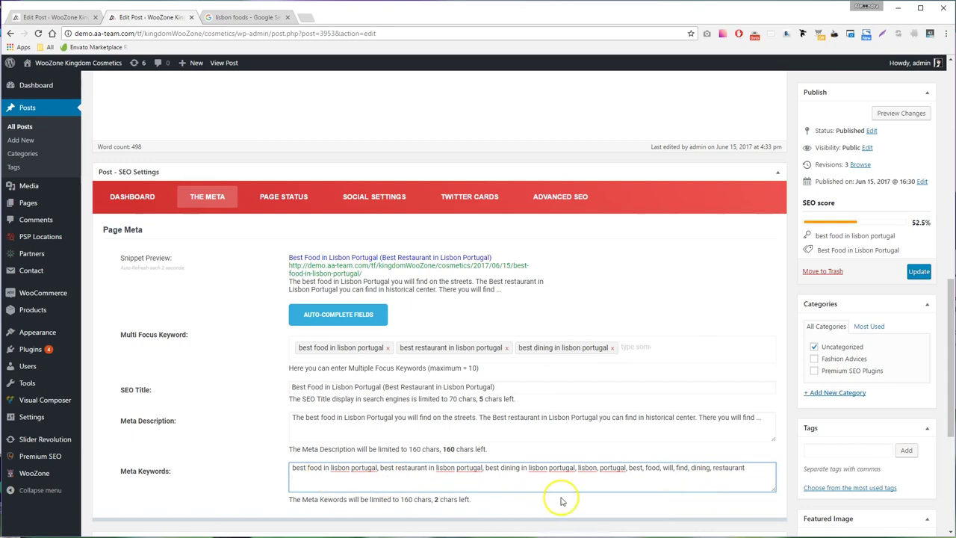
pyautogui.click(920, 275)
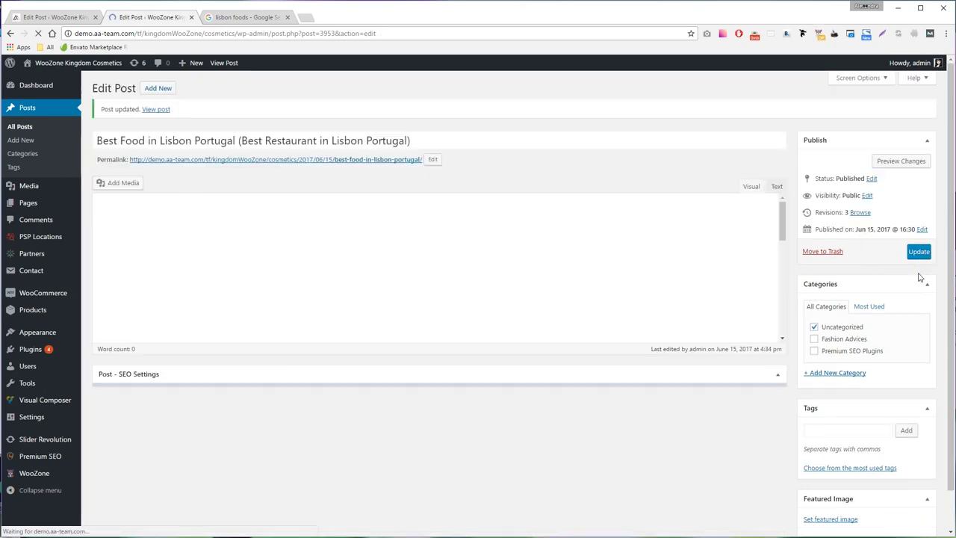
# Step: Rewrite the start of the meta description so it begins with "Best food in Lisbon Portugal", and update the post
pyautogui.scroll(-15, 319, 380)
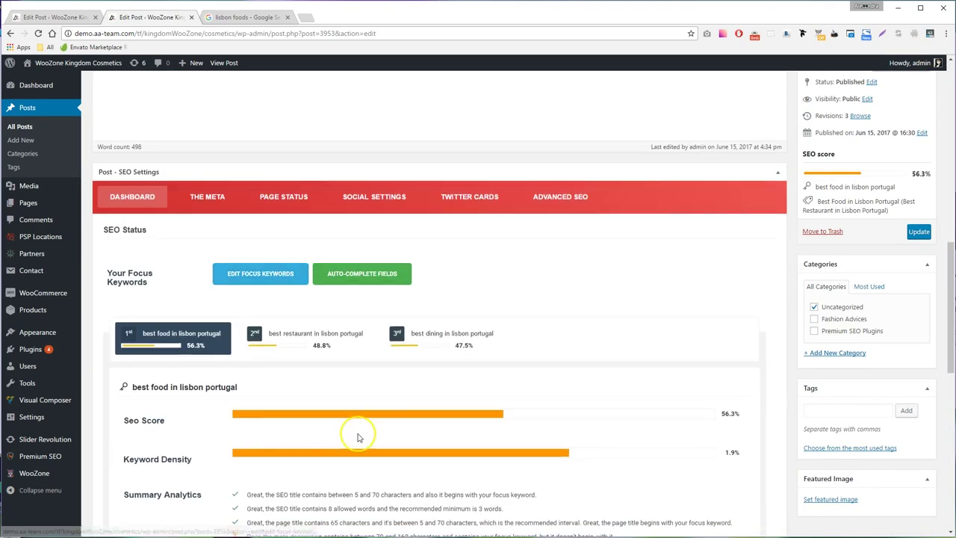
pyautogui.moveTo(319, 387); pyautogui.dragTo(417, 389)
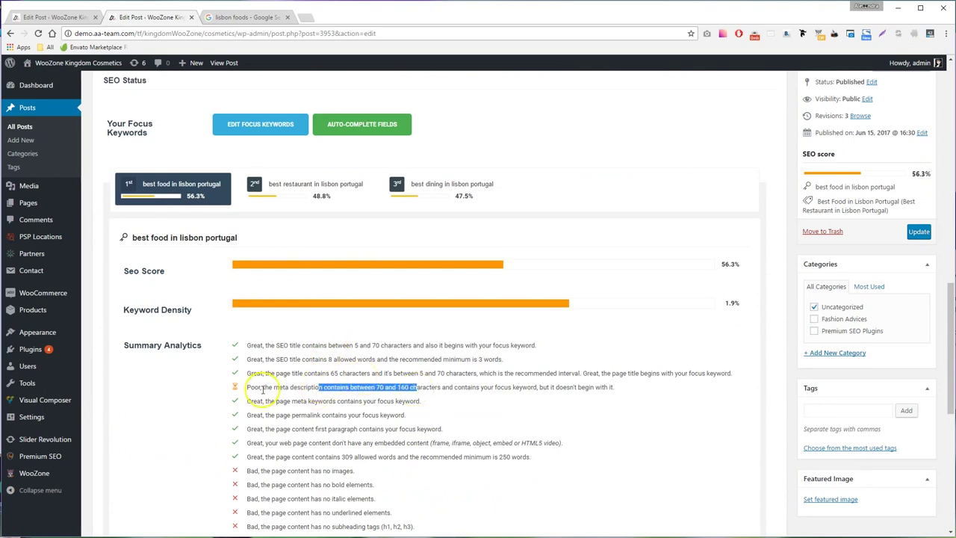
pyautogui.click(260, 125)
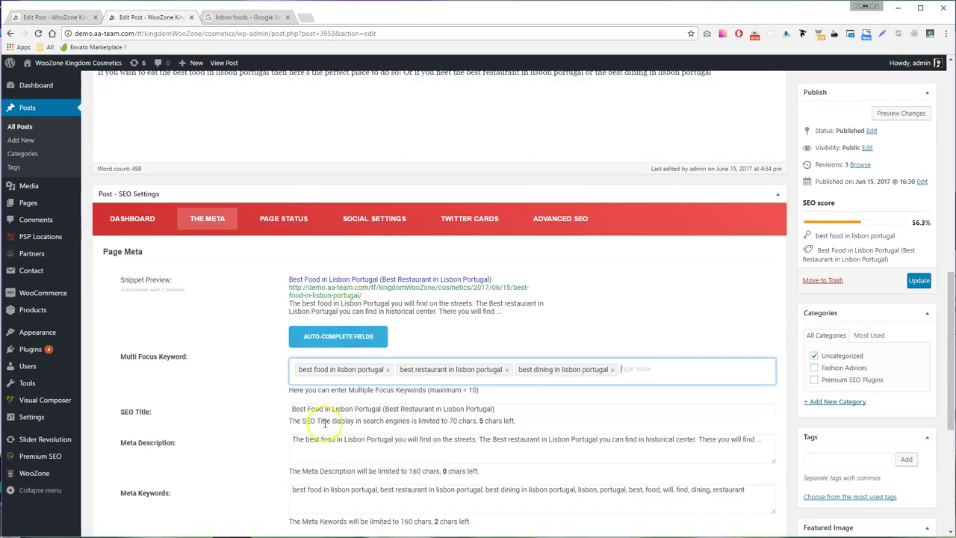
pyautogui.moveTo(309, 440); pyautogui.dragTo(277, 440)
pyautogui.write('B')
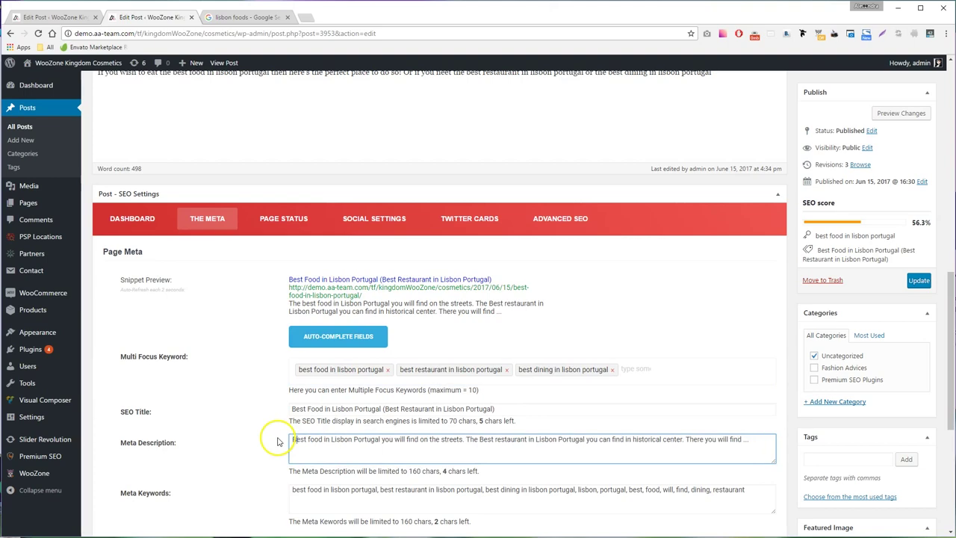
pyautogui.click(920, 281)
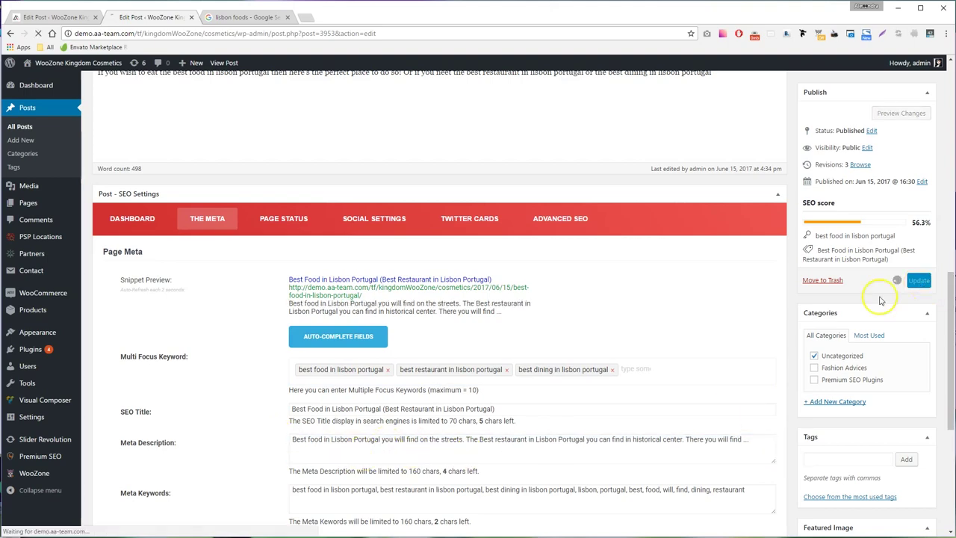
# Step: Insert the custard tart image from the media library below the second "Best Food in Lisbon Portugal" line
pyautogui.scroll(-15, 239, 369)
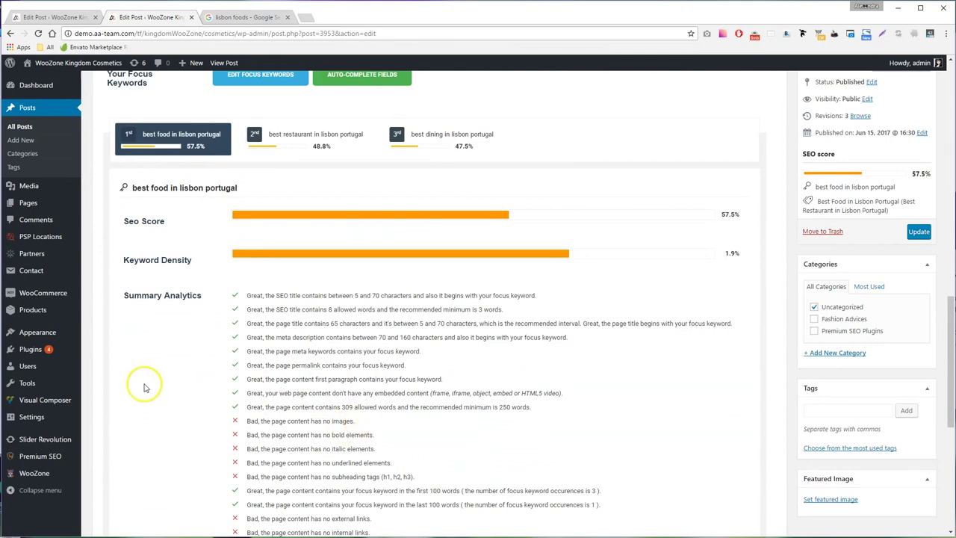
pyautogui.scroll(15, 143, 384)
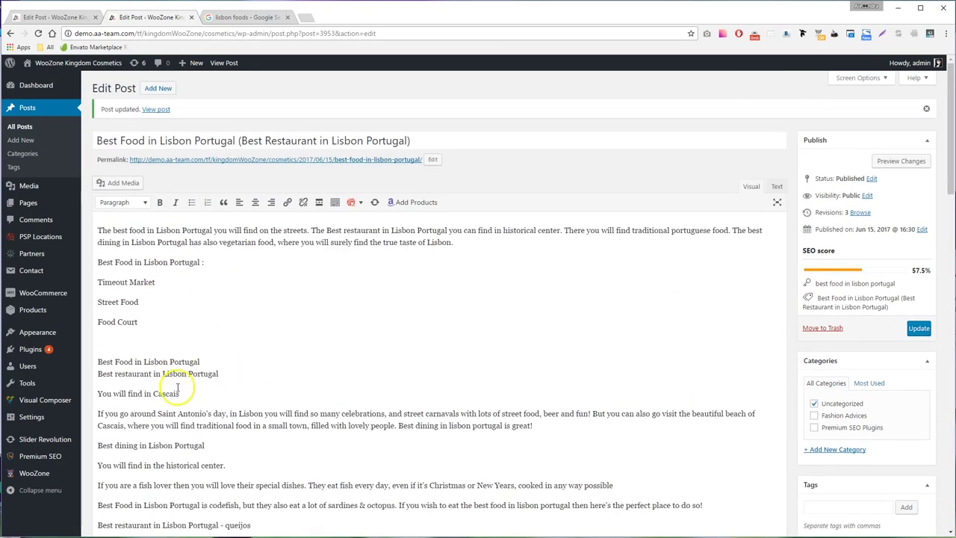
pyautogui.click(118, 168)
pyautogui.click(302, 173)
pyautogui.click(909, 508)
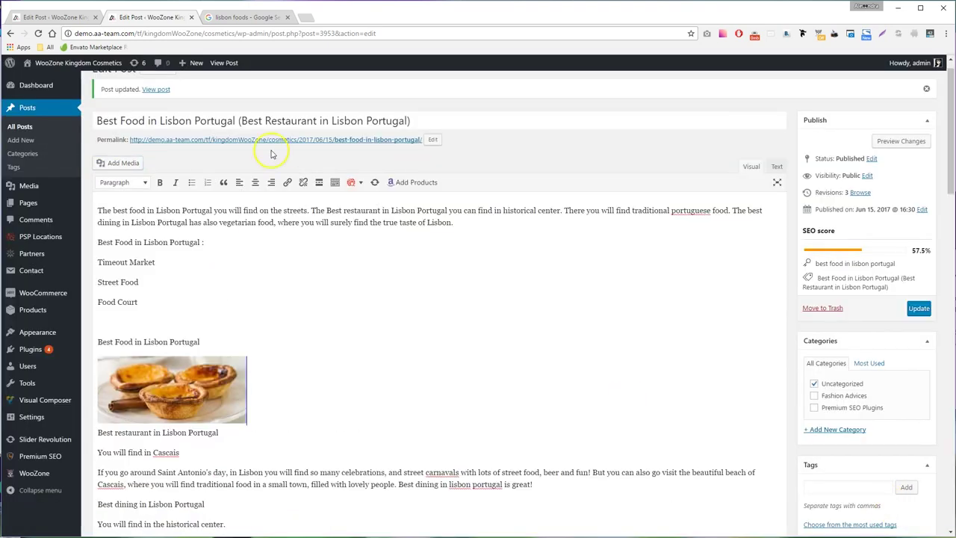
# Step: Set the inserted image's alternative text to "Best Food in Lisbon Portugal" and update the post
pyautogui.moveTo(235, 120); pyautogui.dragTo(89, 125)
pyautogui.click(195, 396)
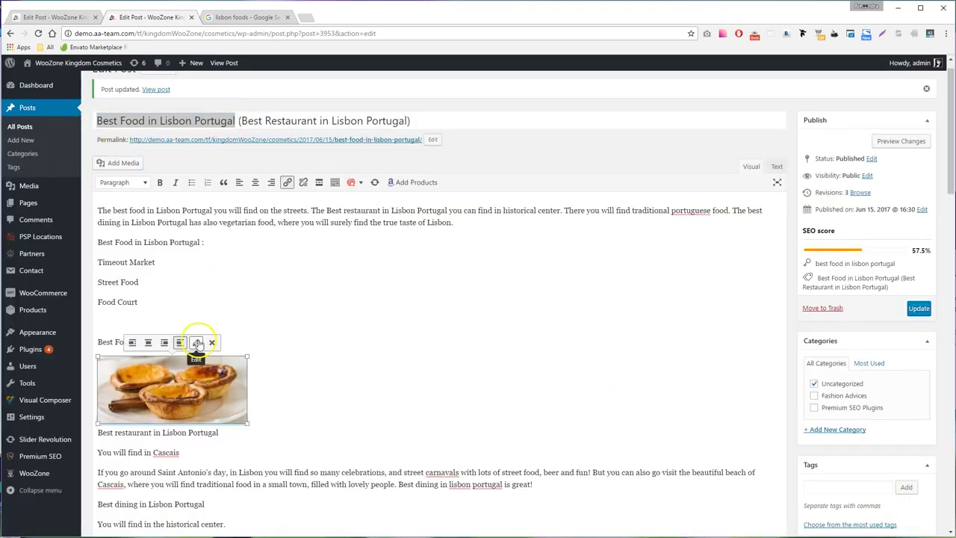
pyautogui.click(197, 343)
pyautogui.click(248, 137)
pyautogui.click(864, 507)
pyautogui.click(919, 306)
# Step: Bold "best food in Lisbon Portugal" and "Best restaurant in Lisbon Portugal" in the first paragraph of the content
pyautogui.scroll(-10, 486, 490)
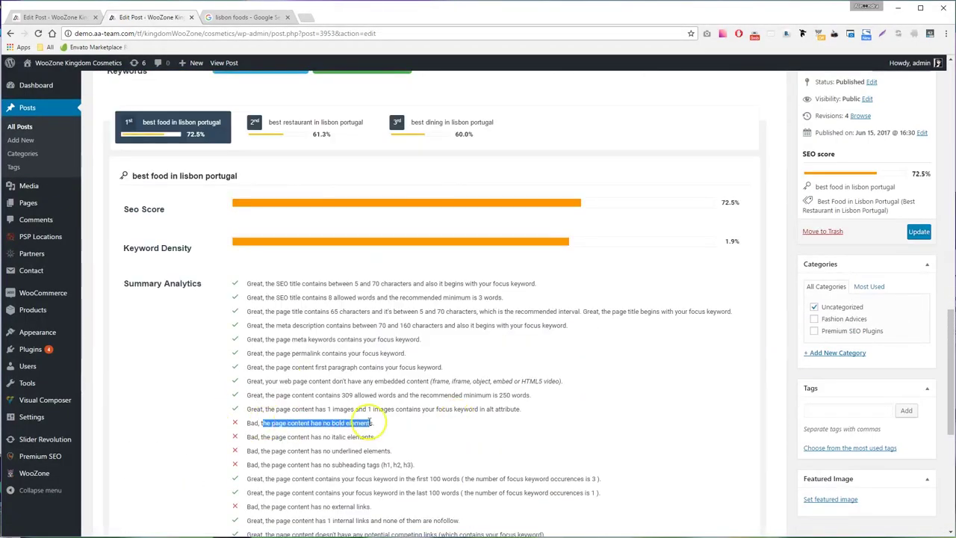
pyautogui.scroll(10, 351, 426)
pyautogui.moveTo(113, 230); pyautogui.dragTo(198, 227)
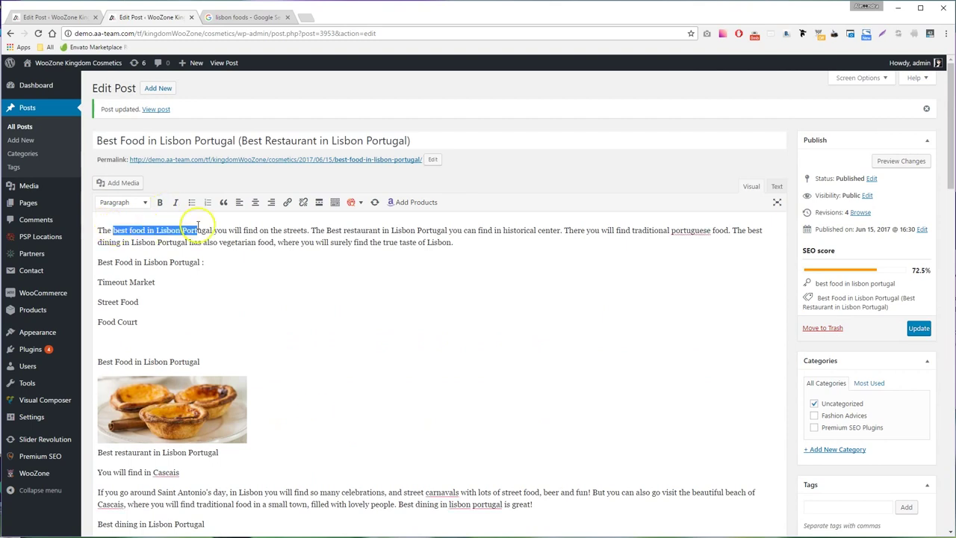
pyautogui.hotkey('ctrl', 'b')
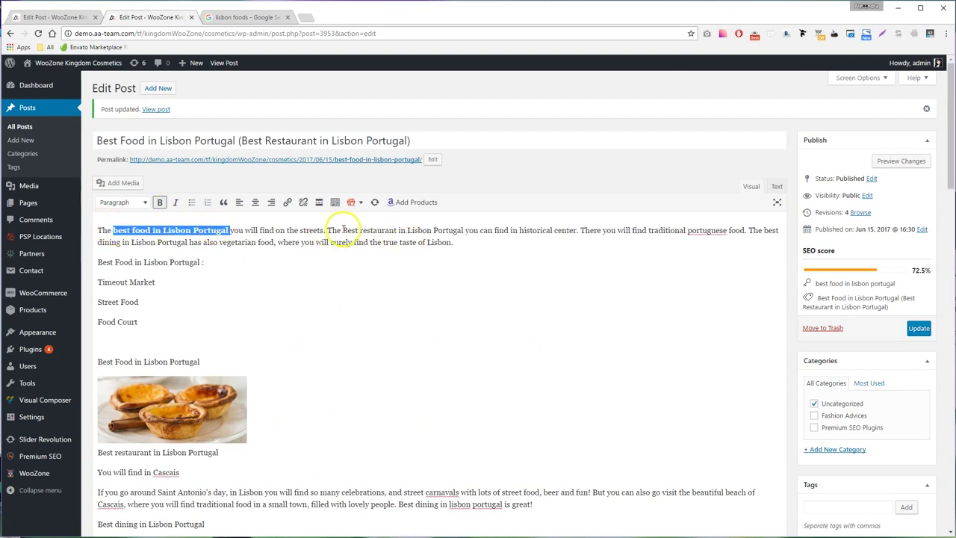
pyautogui.moveTo(343, 230); pyautogui.dragTo(464, 230)
pyautogui.hotkey('ctrl', 'b')
# Step: Format the "Best Food in Lisbon Portugal :" line as Heading 1, underline the keyword line above the image, and update the post
pyautogui.moveTo(205, 262); pyautogui.dragTo(105, 266)
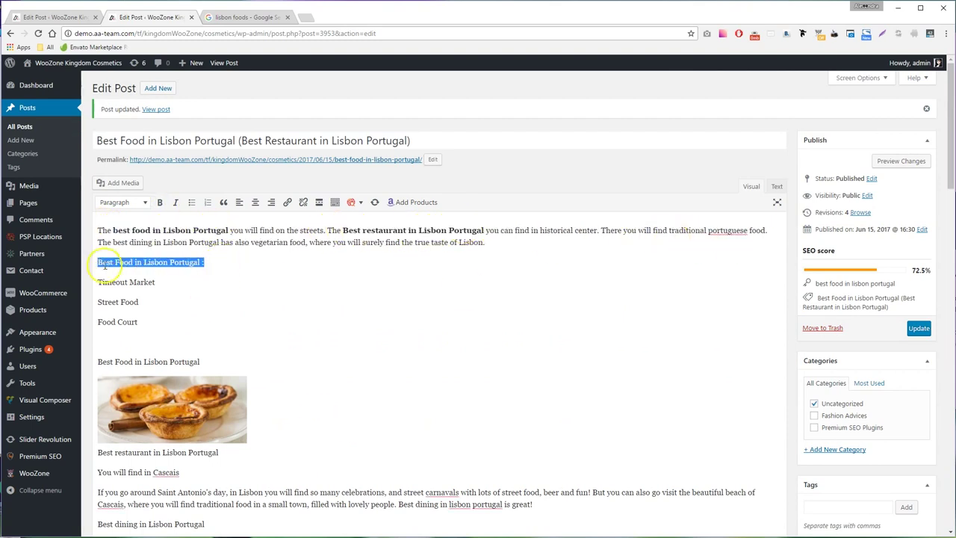
pyautogui.click(138, 207)
pyautogui.click(150, 241)
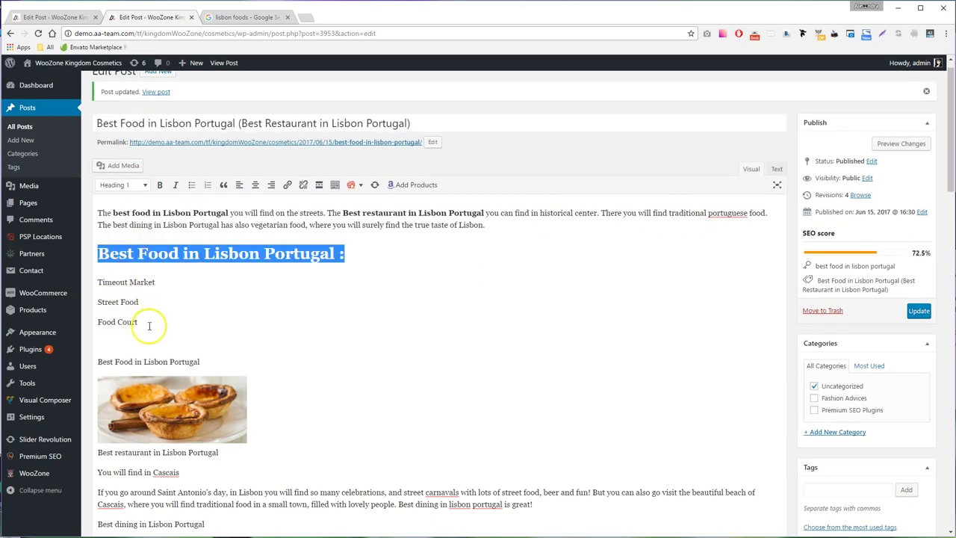
pyautogui.moveTo(202, 362); pyautogui.dragTo(89, 366)
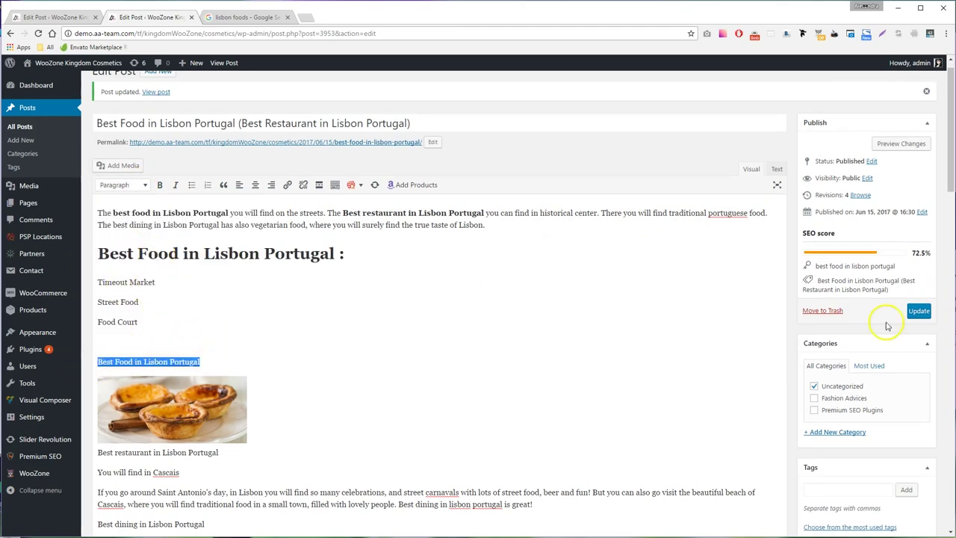
pyautogui.click(919, 311)
pyautogui.scroll(-5, 571, 328)
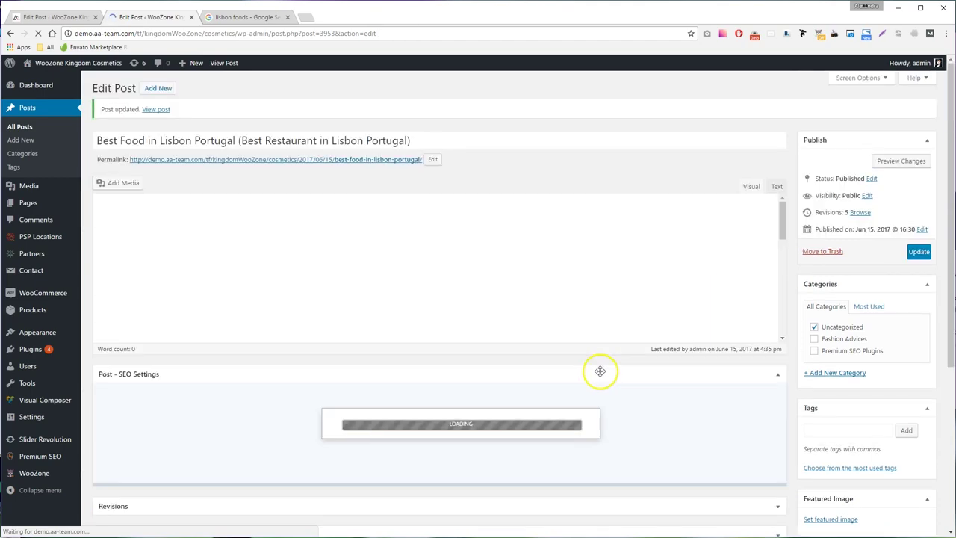
pyautogui.scroll(-12, 606, 369)
pyautogui.scroll(-1, 437, 473)
pyautogui.moveTo(274, 372); pyautogui.dragTo(426, 374)
pyautogui.moveTo(279, 452); pyautogui.dragTo(402, 451)
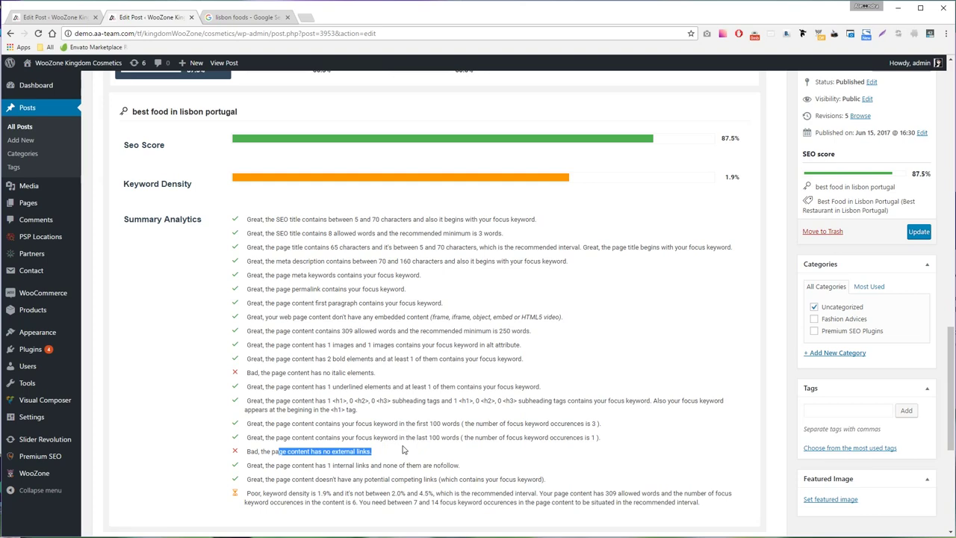
pyautogui.scroll(15, 403, 450)
pyautogui.tripleClick(179, 300)
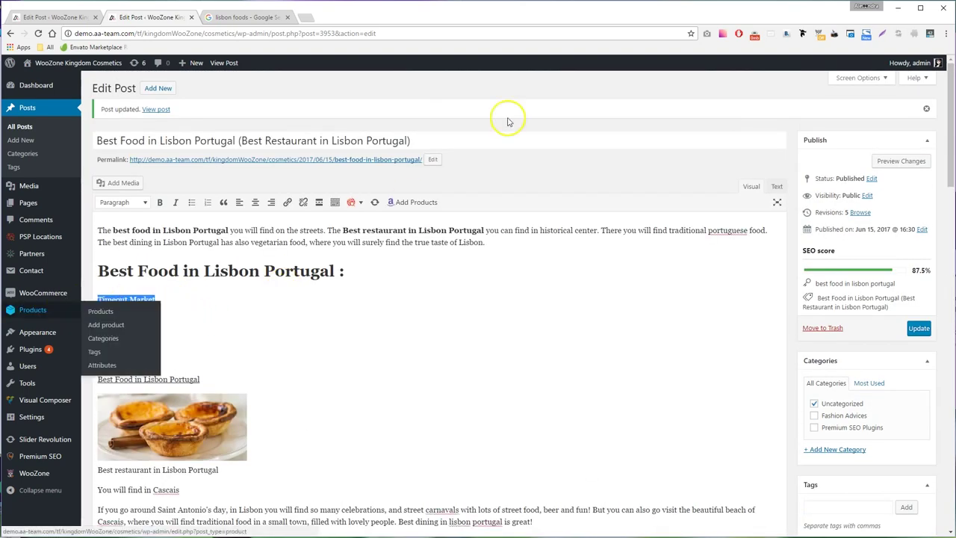
pyautogui.click(286, 202)
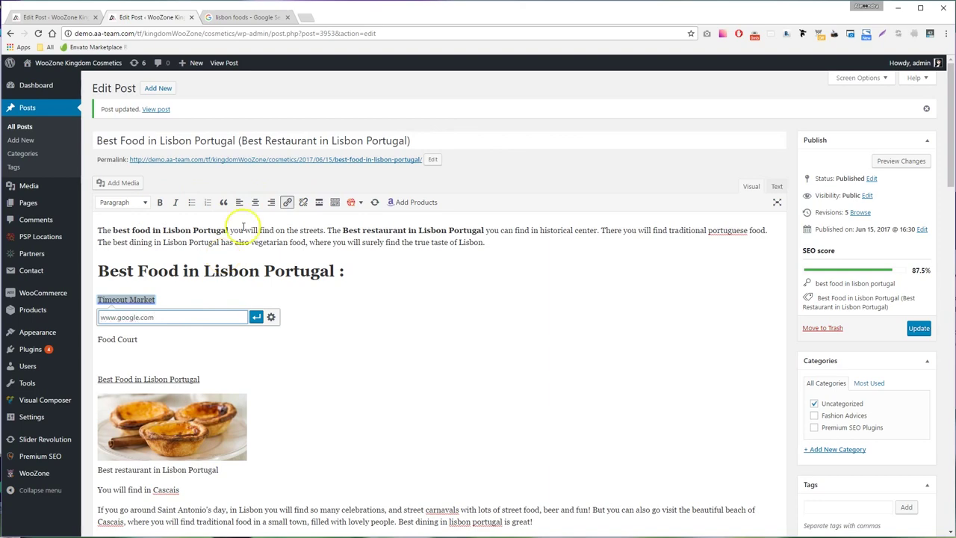
pyautogui.click(257, 317)
# Step: Italicize the "Best restaurant in Lisbon Portugal" line below the image and update the post
pyautogui.scroll(-1, 314, 337)
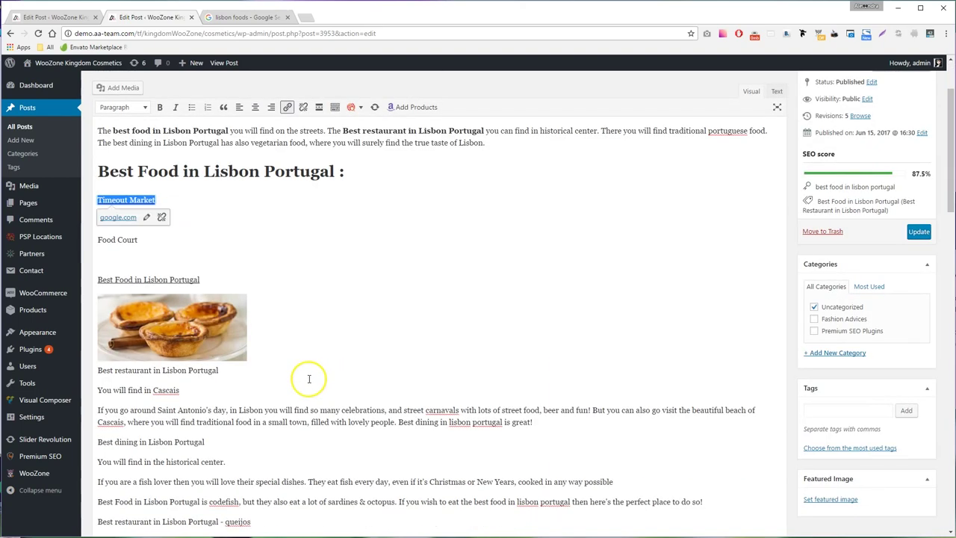
pyautogui.moveTo(254, 371); pyautogui.dragTo(81, 371)
pyautogui.click(177, 108)
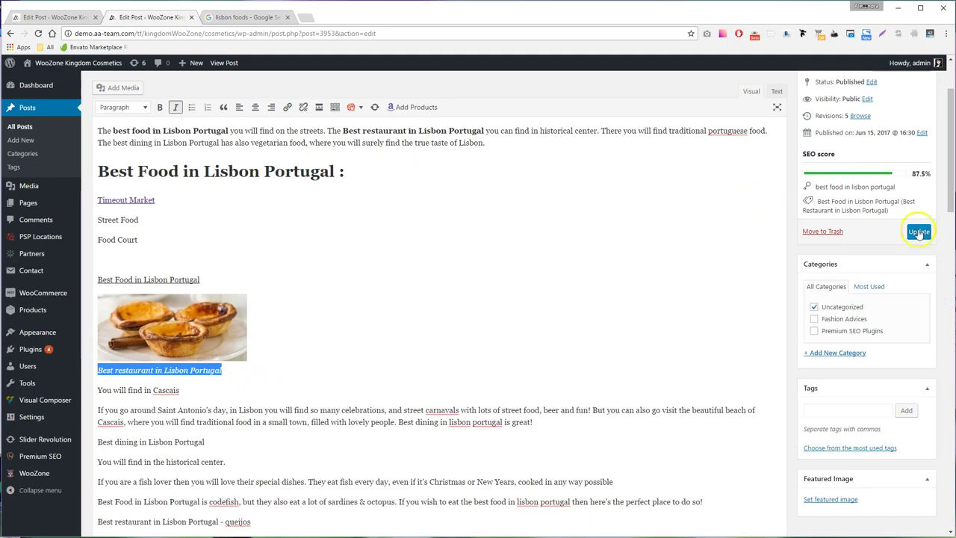
pyautogui.click(919, 232)
# Step: Italicize "Best Food in Lisbon Portugal" in the Heading 1 line and update the post
pyautogui.scroll(-15, 508, 329)
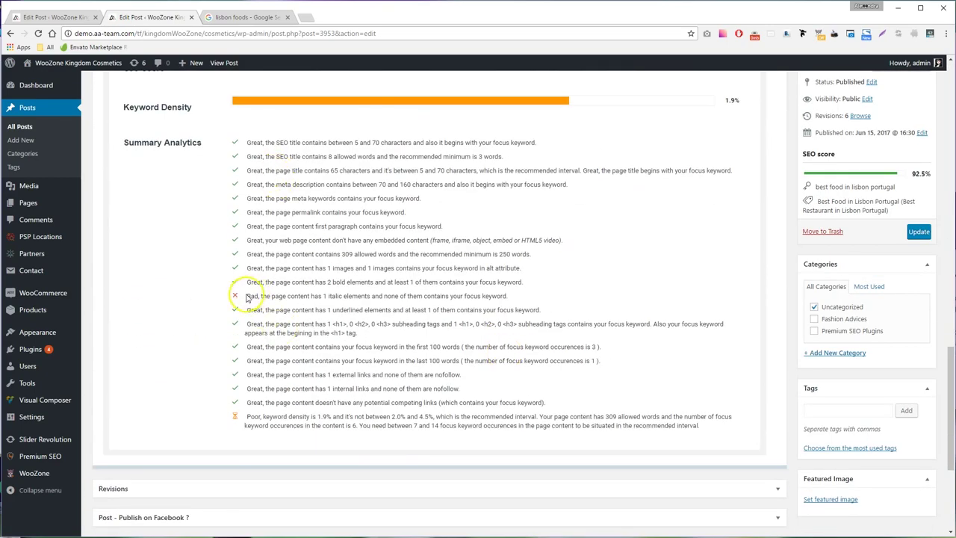
pyautogui.scroll(15, 254, 284)
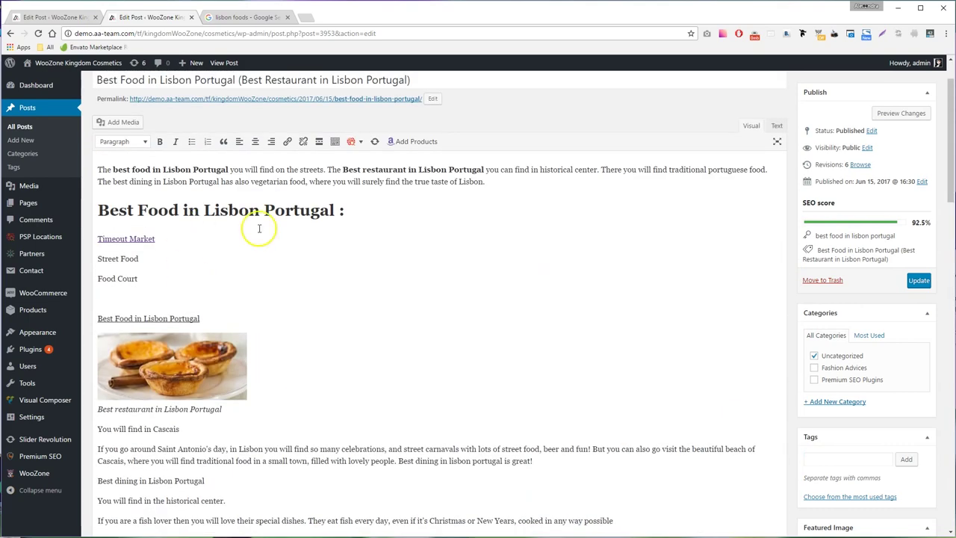
pyautogui.moveTo(342, 210); pyautogui.dragTo(98, 210)
pyautogui.click(176, 141)
pyautogui.click(917, 281)
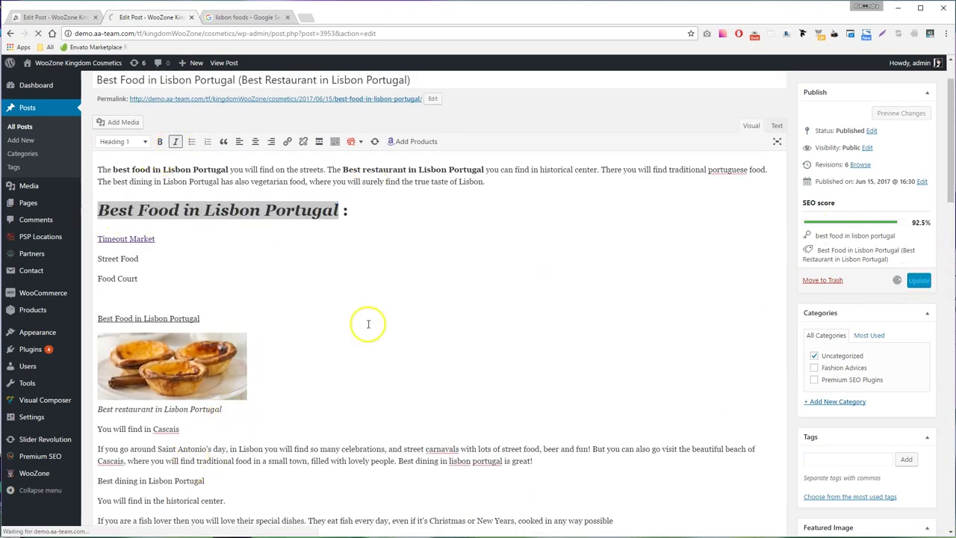
# Step: Copy the bold keyword from the first paragraph into the queijos paragraph before "Produced only", capitalized as "Best food in Lisbon Portugal"
pyautogui.scroll(-15, 617, 380)
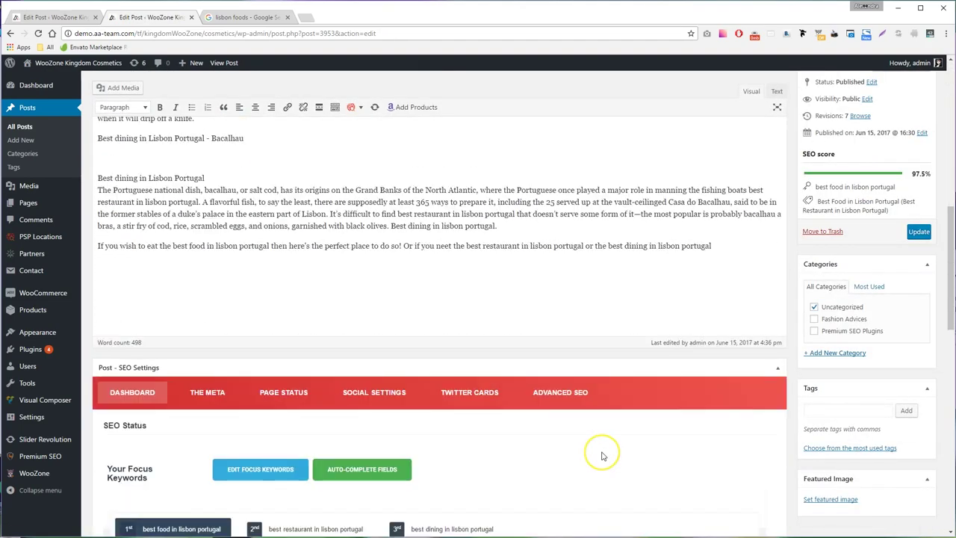
pyautogui.moveTo(272, 416); pyautogui.dragTo(463, 420)
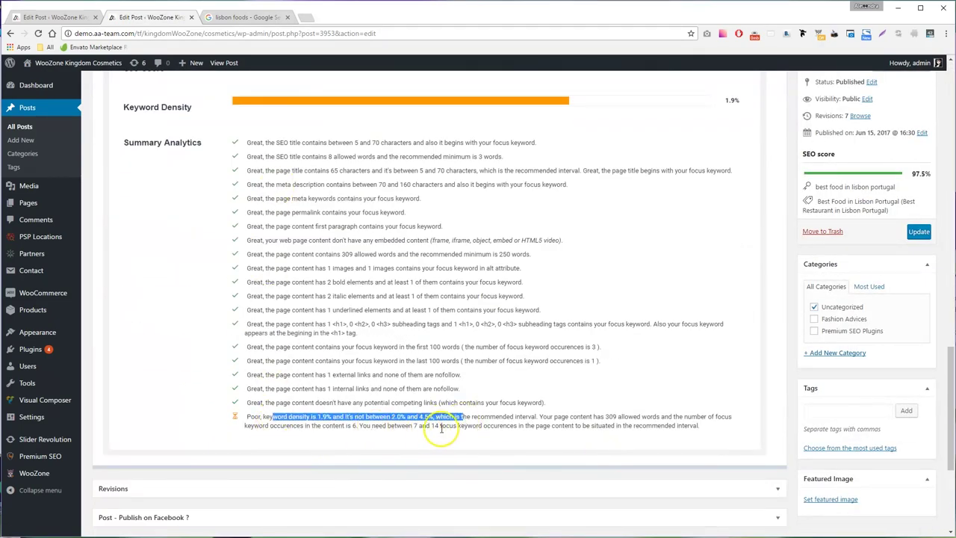
pyautogui.scroll(15, 478, 429)
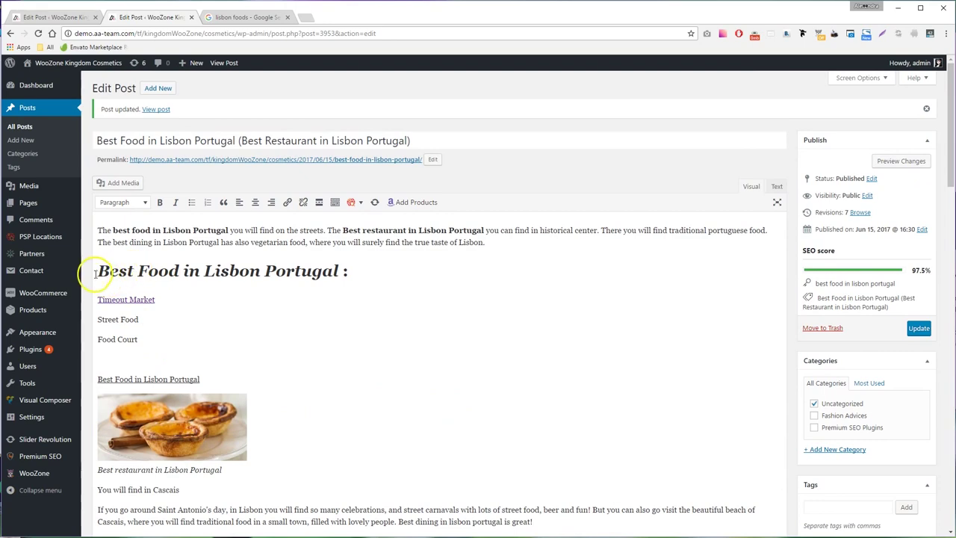
pyautogui.moveTo(113, 230); pyautogui.dragTo(221, 229)
pyautogui.hotkey('ctrl', 'c')
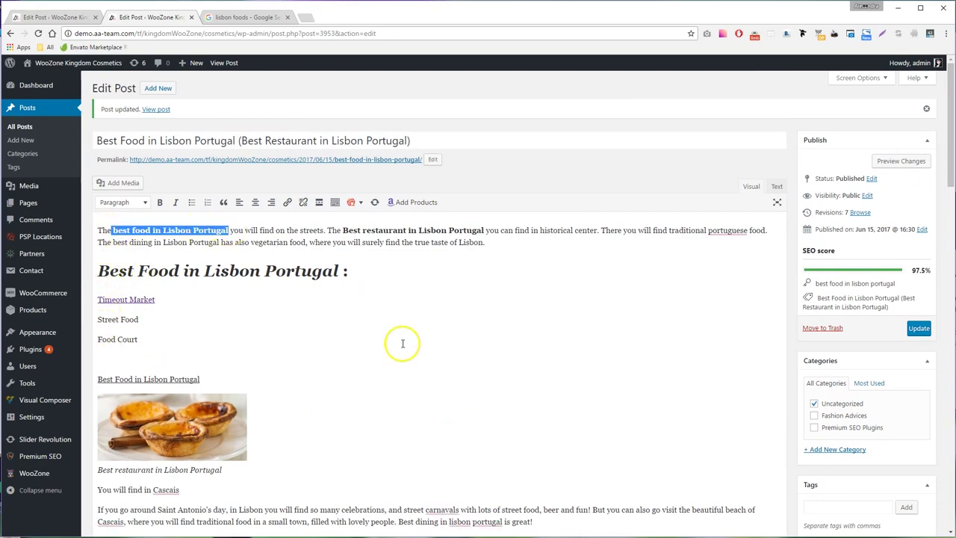
pyautogui.scroll(-3, 401, 336)
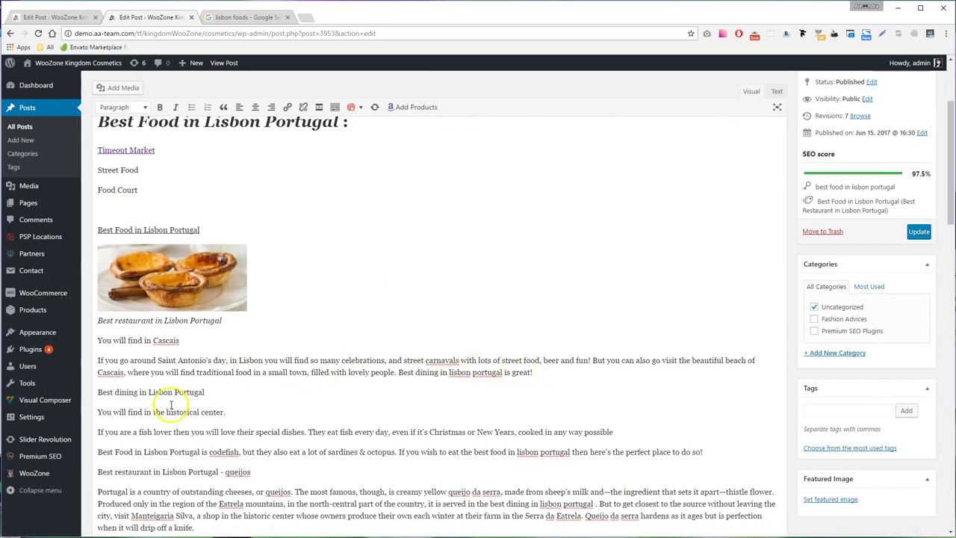
pyautogui.scroll(-1, 172, 404)
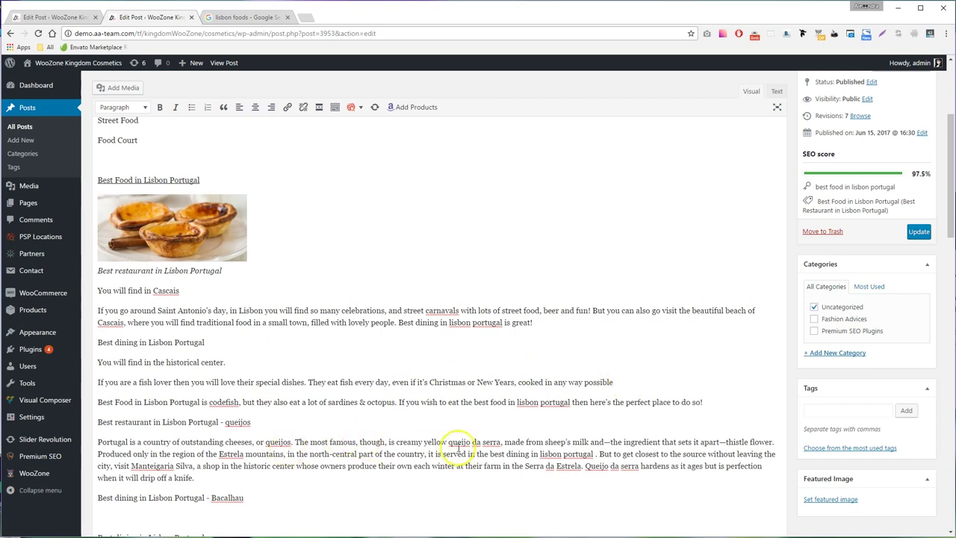
pyautogui.hotkey('ctrl', 'v')
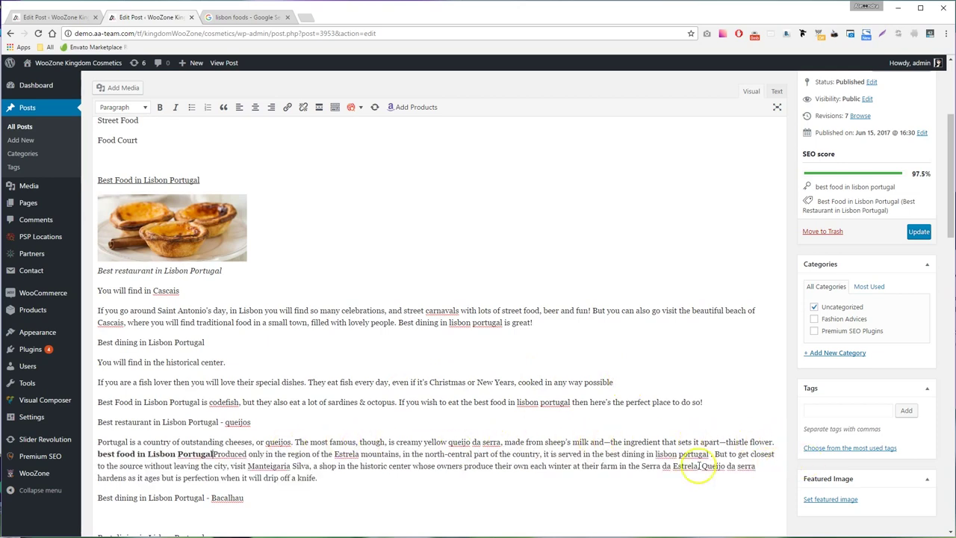
pyautogui.write('B')
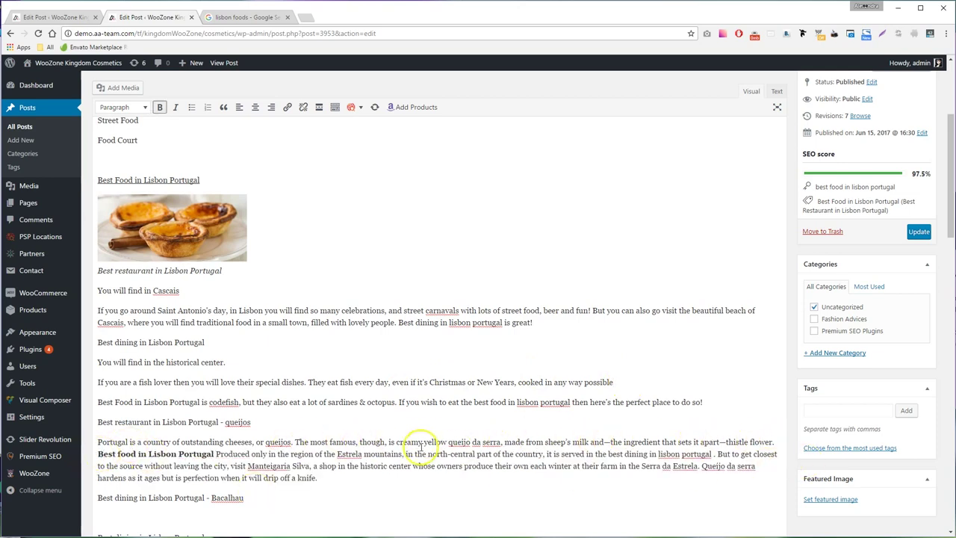
# Step: Update the post and review the SEO score and summary checks for "best food in lisbon portugal"
pyautogui.click(913, 238)
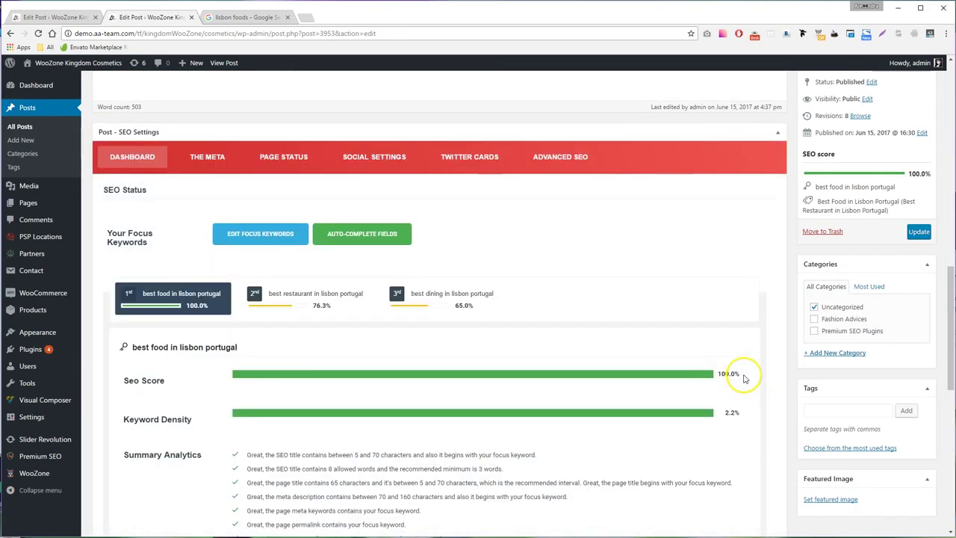
pyautogui.scroll(-2, 356, 366)
pyautogui.moveTo(266, 156); pyautogui.dragTo(377, 449)
pyautogui.click(377, 449)
pyautogui.scroll(4, 298, 288)
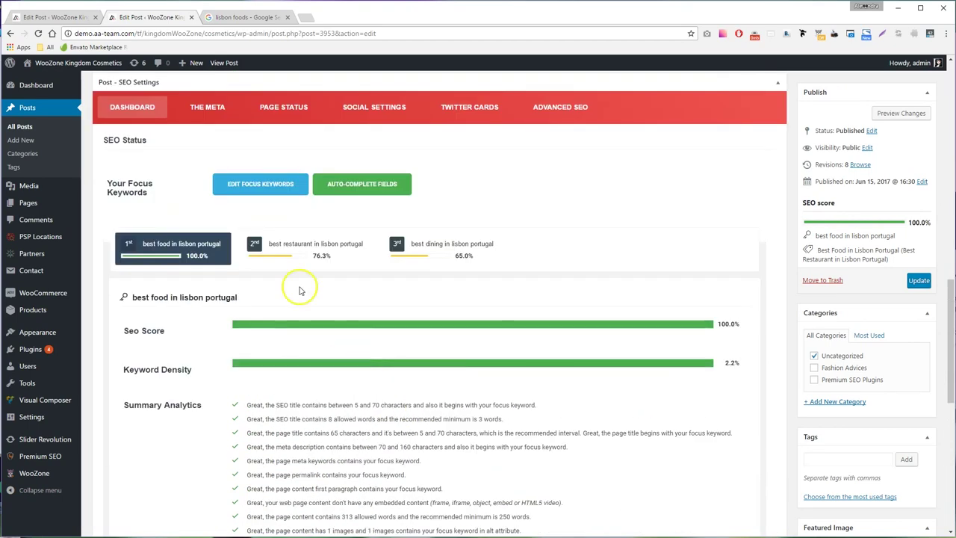
# Step: Examine the summary checks for the second focus keyword "best restaurant in lisbon portugal", including title, meta description and permalink
pyautogui.click(281, 250)
pyautogui.scroll(-1, 316, 301)
pyautogui.moveTo(302, 305); pyautogui.dragTo(557, 305)
pyautogui.click(334, 317)
pyautogui.moveTo(334, 318); pyautogui.dragTo(520, 315)
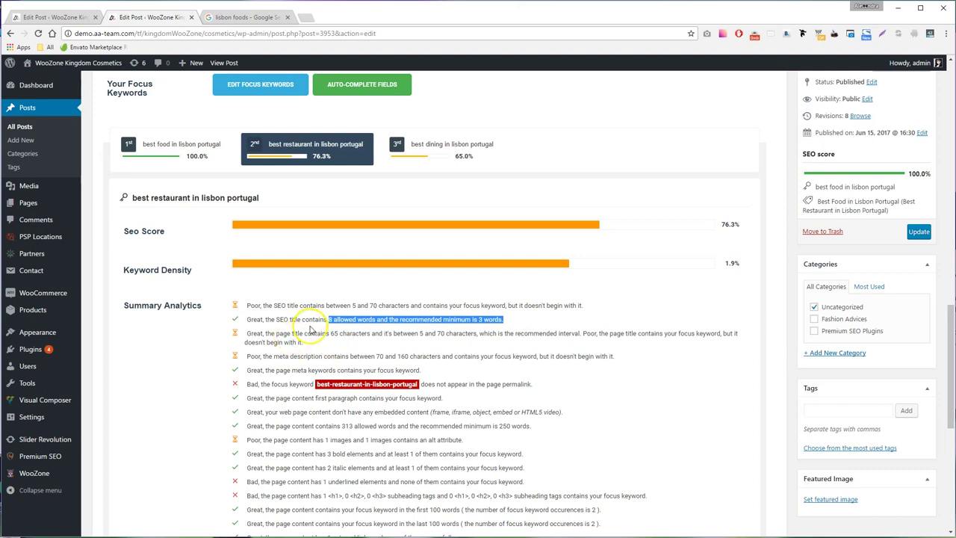
pyautogui.moveTo(259, 356); pyautogui.dragTo(386, 356)
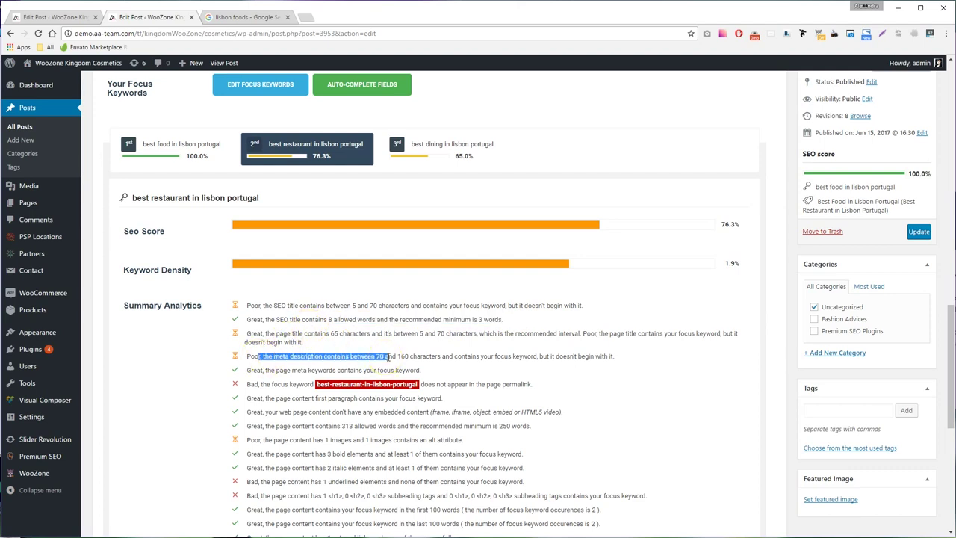
pyautogui.click(267, 382)
pyautogui.moveTo(316, 387); pyautogui.dragTo(422, 386)
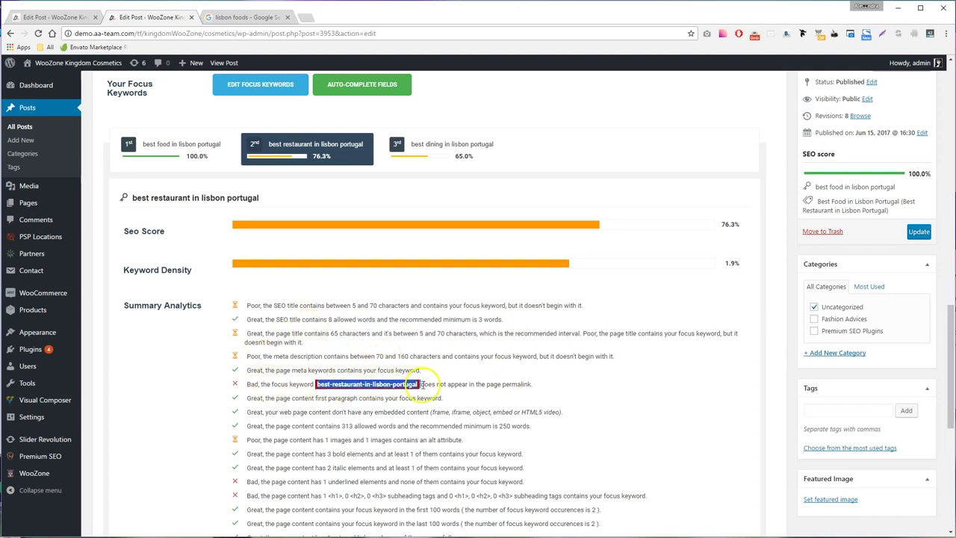
# Step: Extend the permalink slug with the hyphenated second and third focus keywords and update the post
pyautogui.scroll(20, 463, 406)
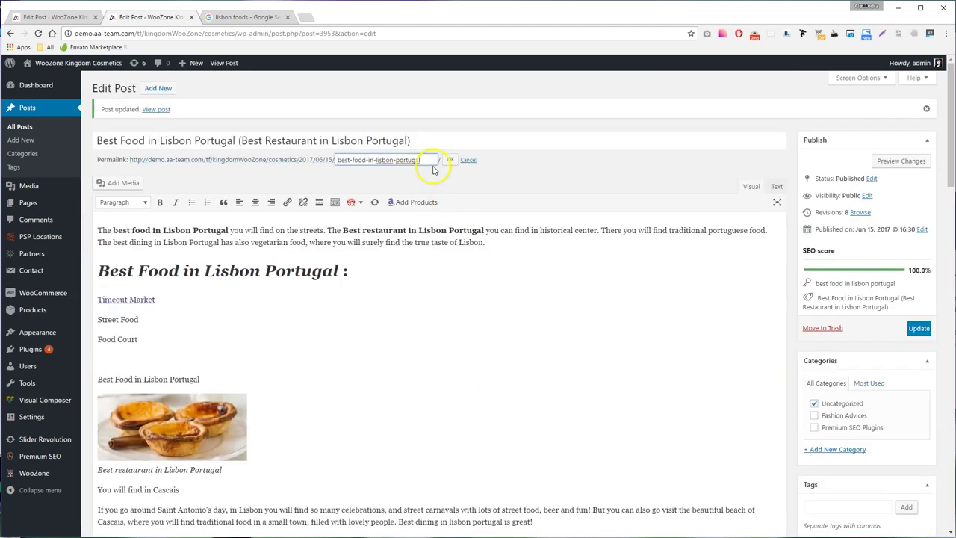
pyautogui.click(428, 160)
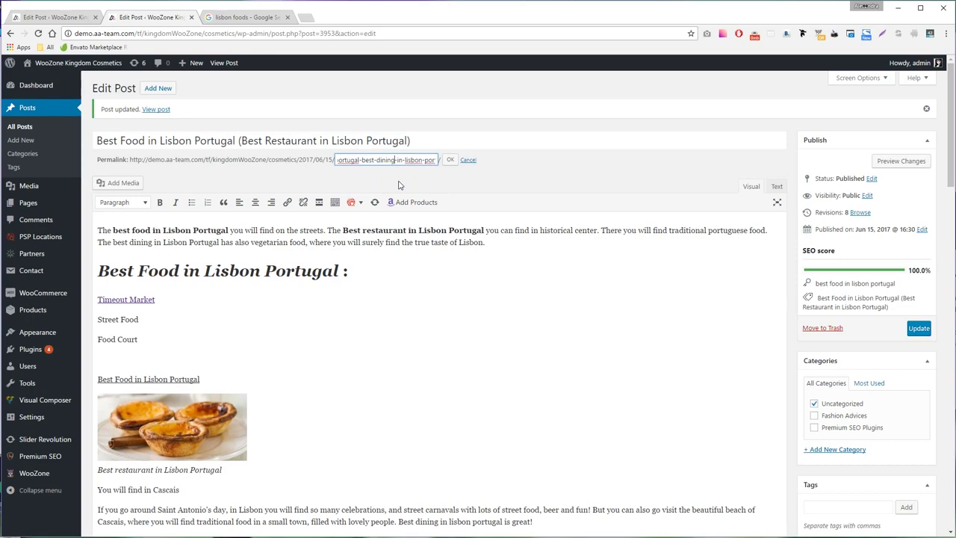
pyautogui.click(449, 160)
pyautogui.click(919, 328)
pyautogui.scroll(-4, 581, 328)
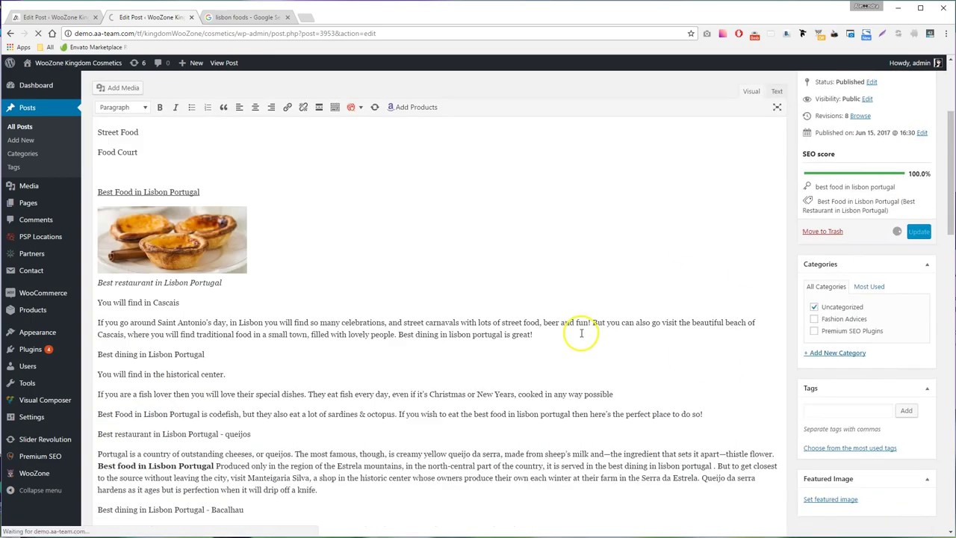
# Step: Check the second keyword's image requirement and insert grilled-cod-casa-do-bacalhau-lisbon-portugal.jpg from the media library below "You will find in the historical center."
pyautogui.scroll(-15, 705, 431)
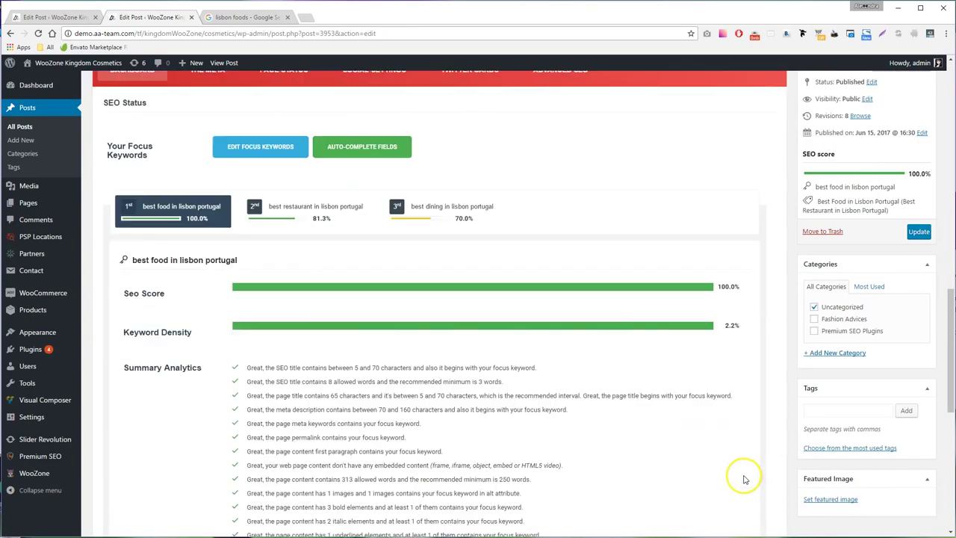
pyautogui.moveTo(315, 142); pyautogui.dragTo(598, 126)
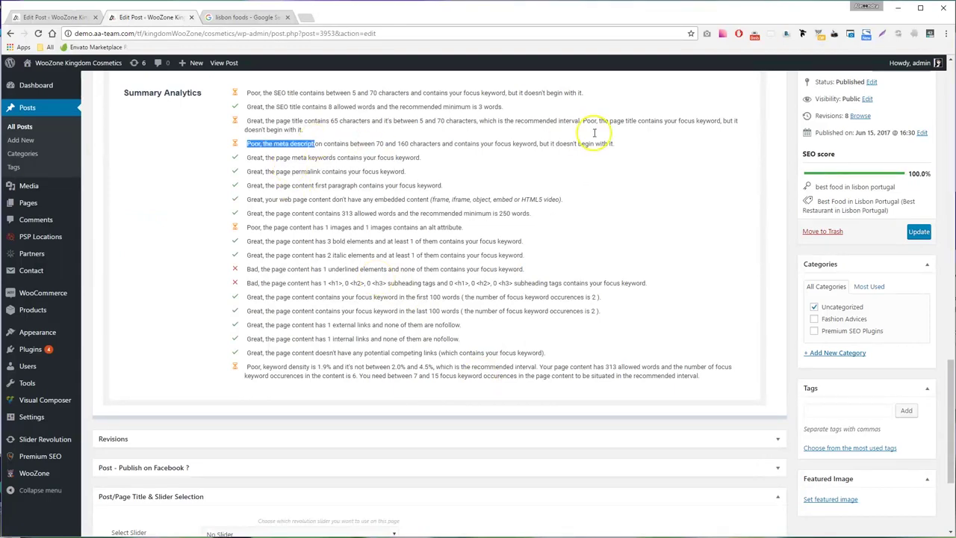
pyautogui.moveTo(269, 227); pyautogui.dragTo(466, 228)
pyautogui.scroll(20, 390, 306)
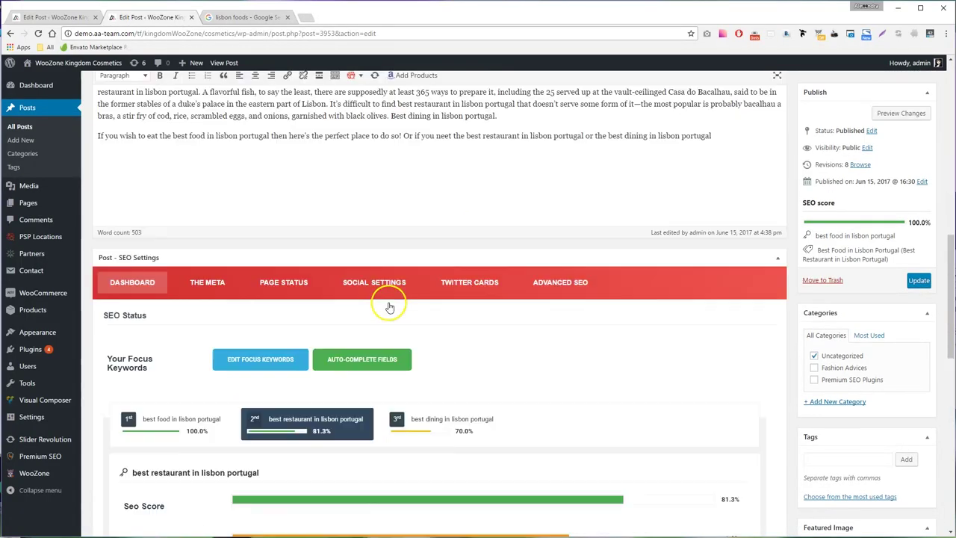
pyautogui.click(293, 258)
pyautogui.scroll(5, 293, 258)
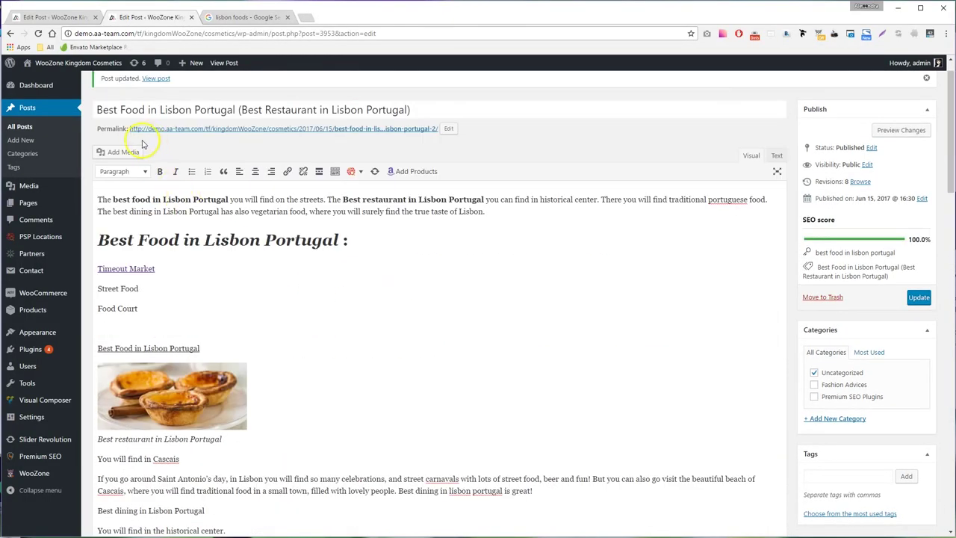
pyautogui.click(142, 141)
pyautogui.click(234, 170)
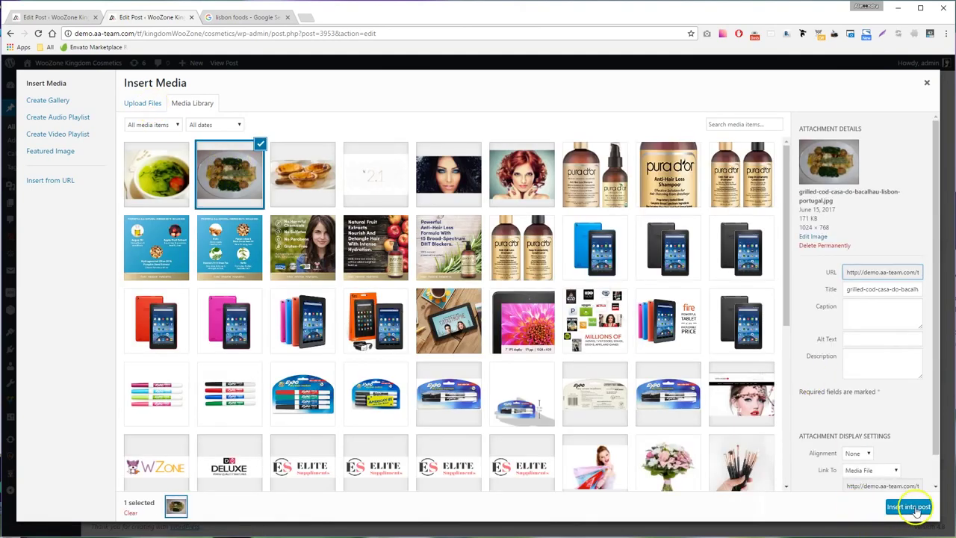
pyautogui.click(908, 506)
# Step: Copy "Best Restaurant in Lisbon Portugal" from the post title into the grilled cod image's alternative text and update the post
pyautogui.moveTo(239, 110); pyautogui.dragTo(411, 107)
pyautogui.hotkey('ctrl', 'c')
pyautogui.scroll(-3, 316, 348)
pyautogui.click(204, 318)
pyautogui.click(195, 281)
pyautogui.click(225, 139)
pyautogui.hotkey('ctrl', 'v')
pyautogui.click(864, 506)
pyautogui.click(920, 237)
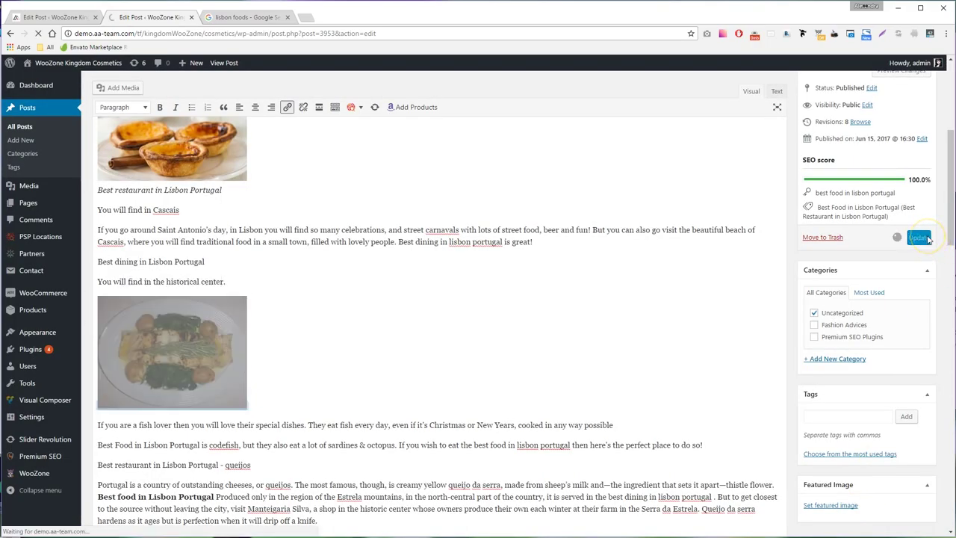
# Step: Format the "Best restaurant in Lisbon Portugal - queijos" line as a bold, italic Heading 1 and update the post
pyautogui.scroll(-15, 527, 399)
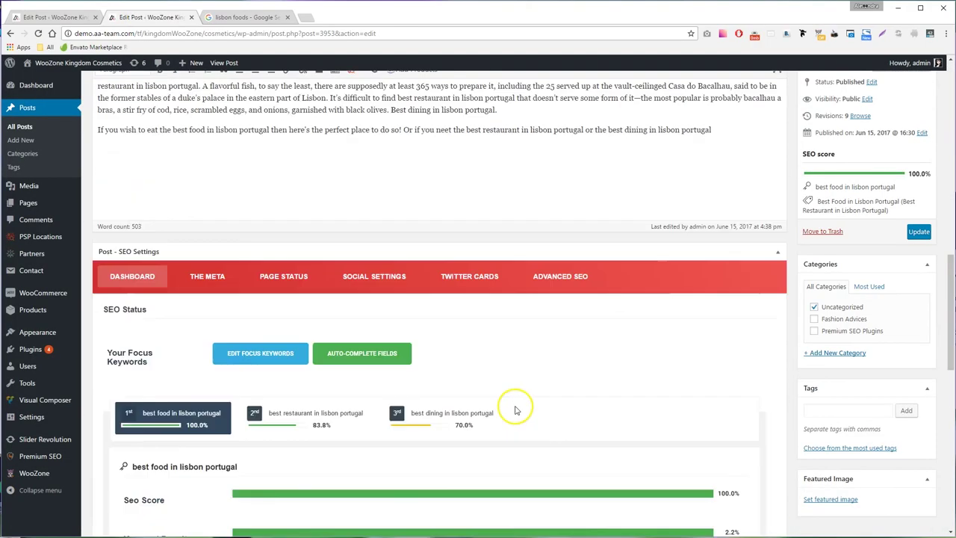
pyautogui.scroll(-3, 284, 354)
pyautogui.moveTo(261, 444); pyautogui.dragTo(435, 444)
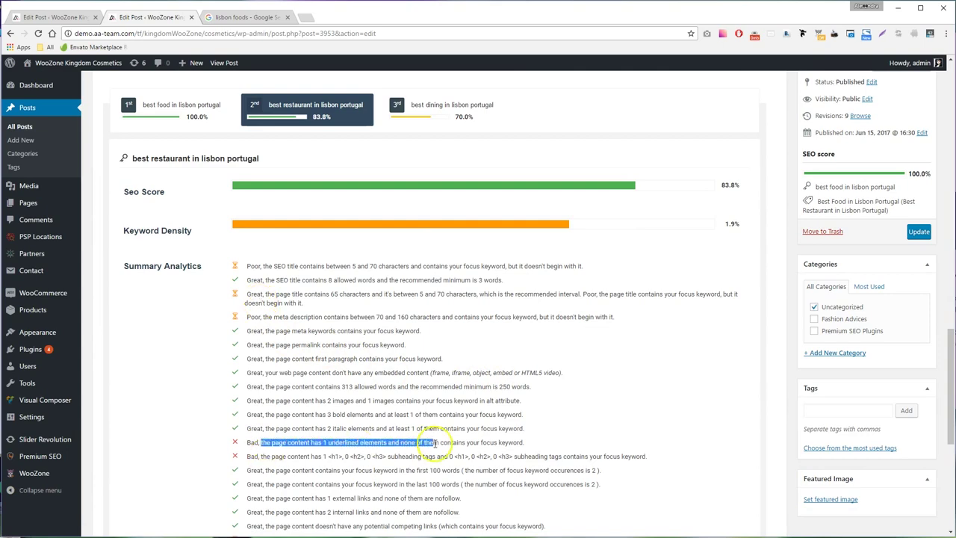
pyautogui.scroll(15, 449, 448)
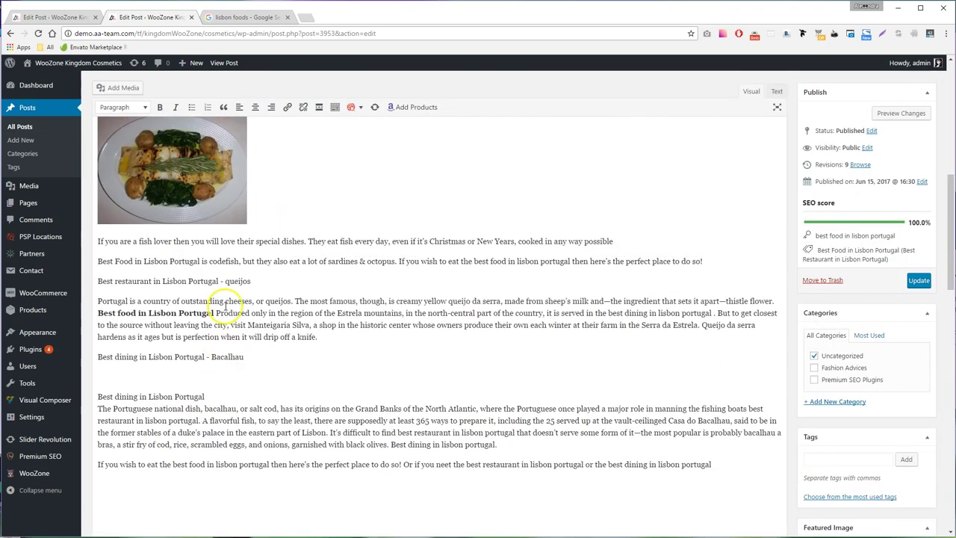
pyautogui.moveTo(250, 385); pyautogui.dragTo(83, 384)
pyautogui.click(123, 107)
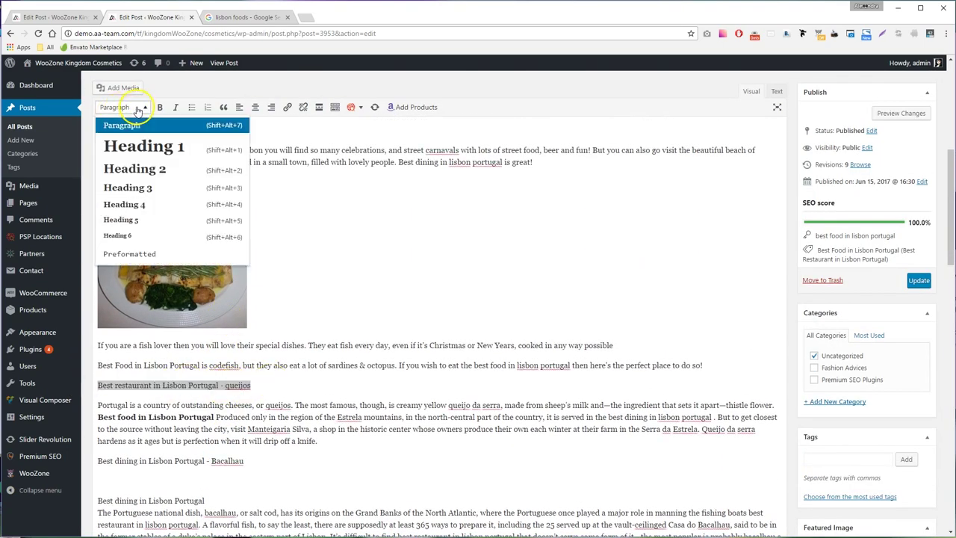
pyautogui.click(134, 145)
pyautogui.click(175, 107)
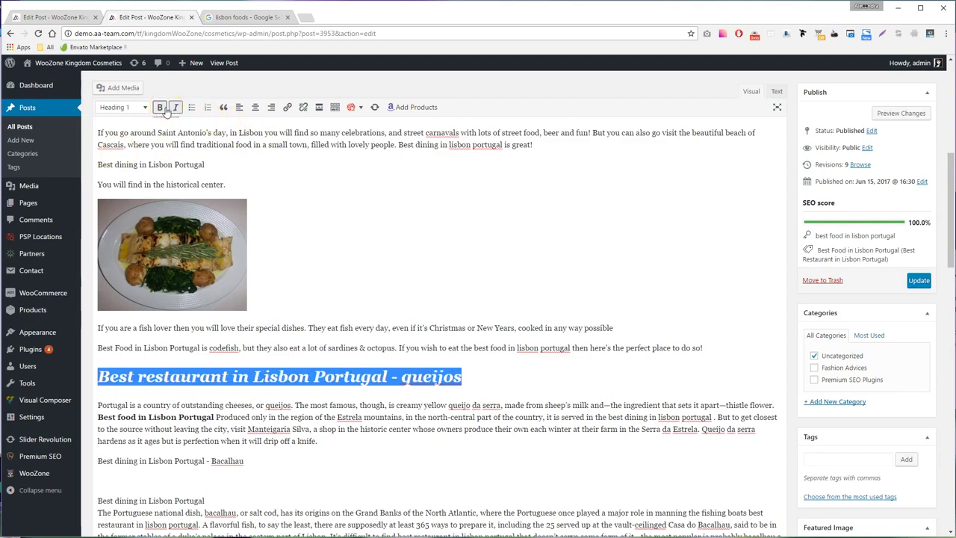
pyautogui.click(912, 281)
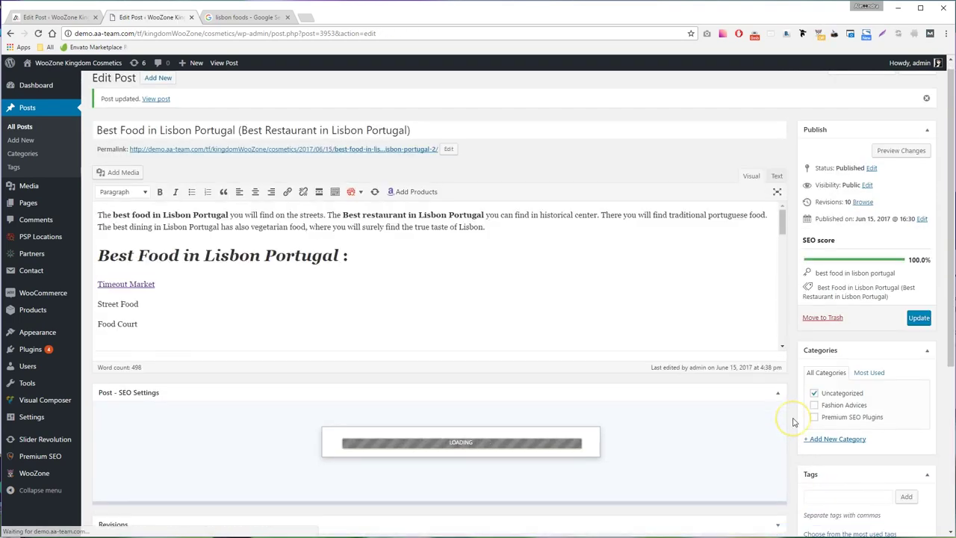
# Step: Check the second keyword's remaining failures, bold and underline the "Best restaurant in Lisbon Portugal" line below the pastry image, and update the post
pyautogui.scroll(-10, 795, 418)
pyautogui.click(282, 258)
pyautogui.scroll(-3, 367, 454)
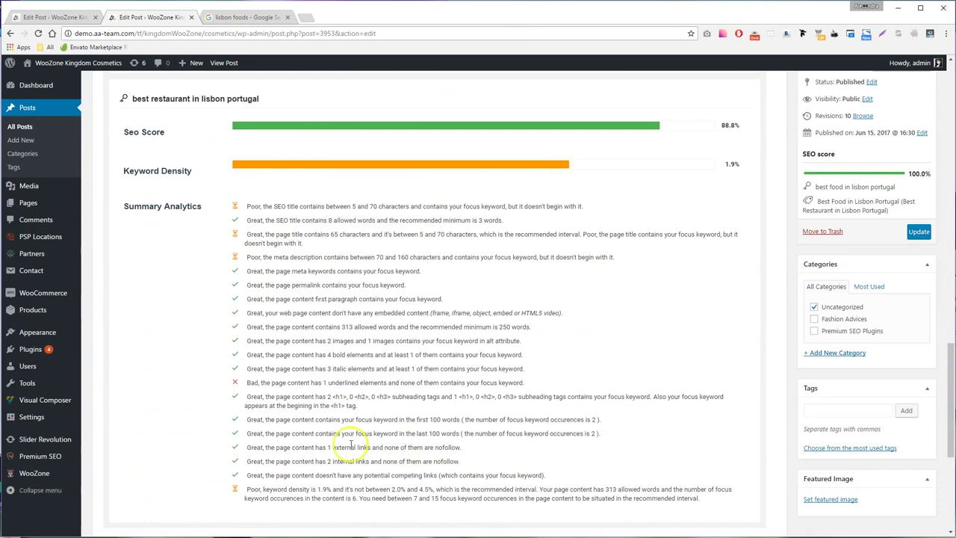
pyautogui.moveTo(342, 382); pyautogui.dragTo(441, 396)
pyautogui.click(525, 382)
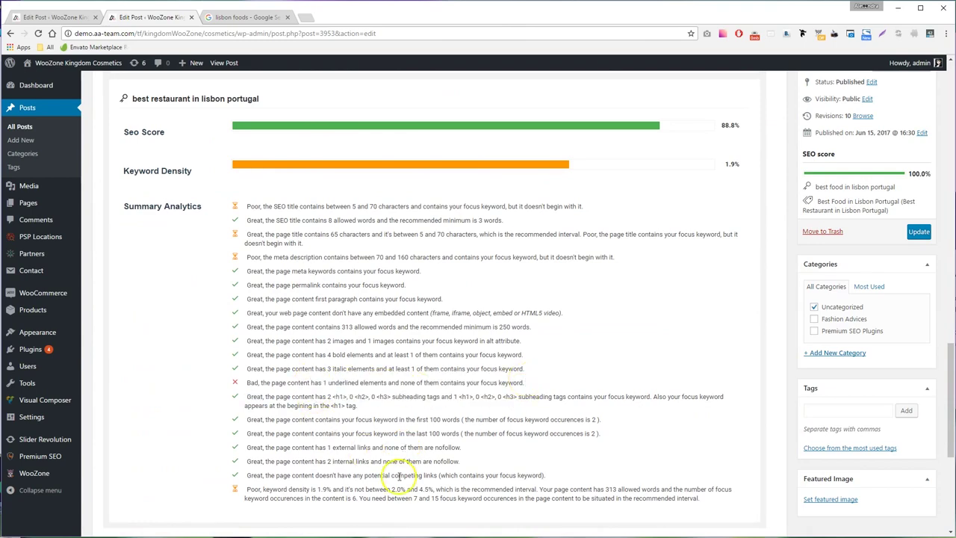
pyautogui.scroll(10, 568, 478)
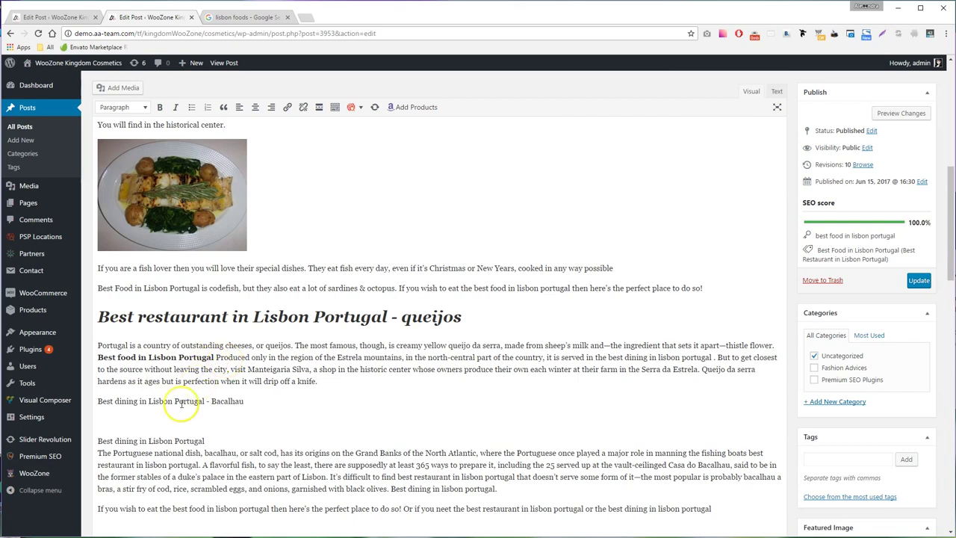
pyautogui.scroll(2, 281, 293)
pyautogui.scroll(2, 215, 269)
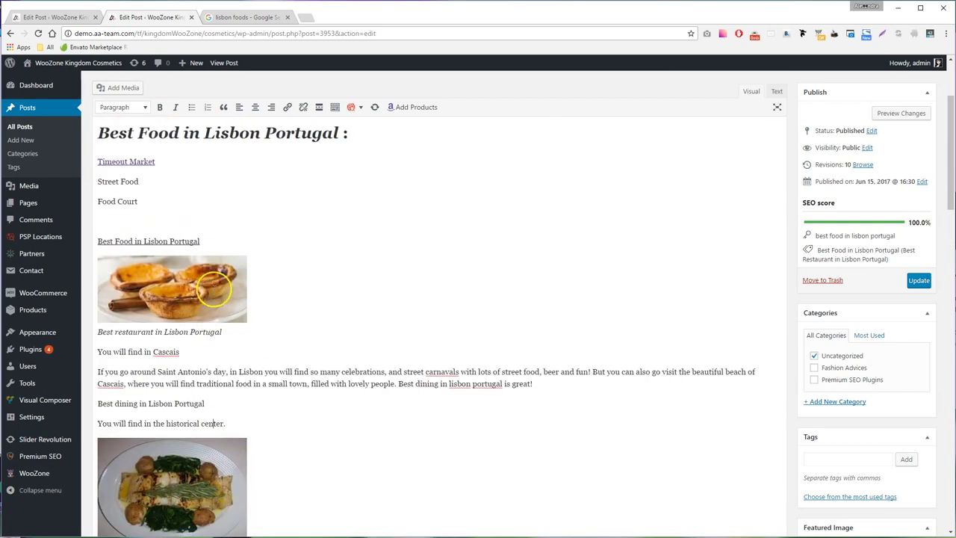
pyautogui.tripleClick(95, 332)
pyautogui.click(159, 107)
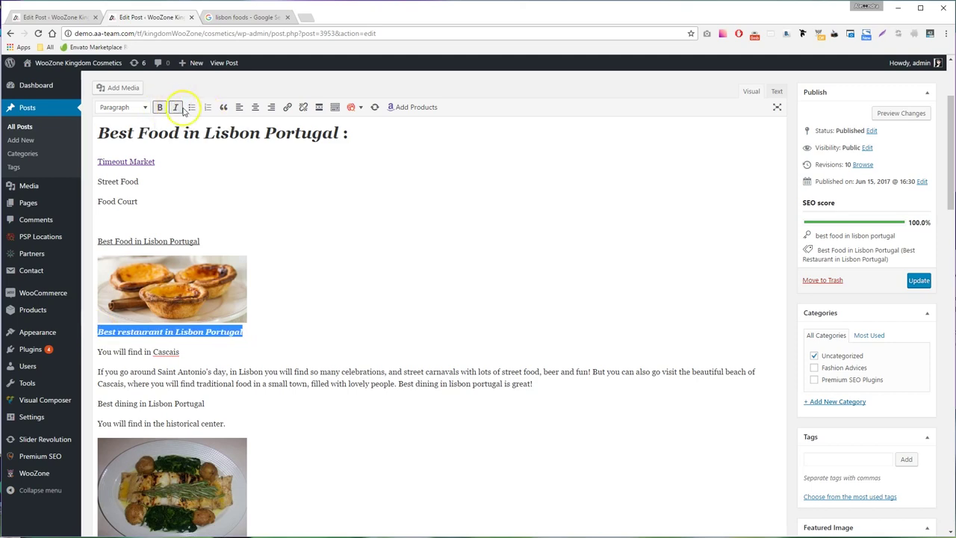
pyautogui.click(919, 280)
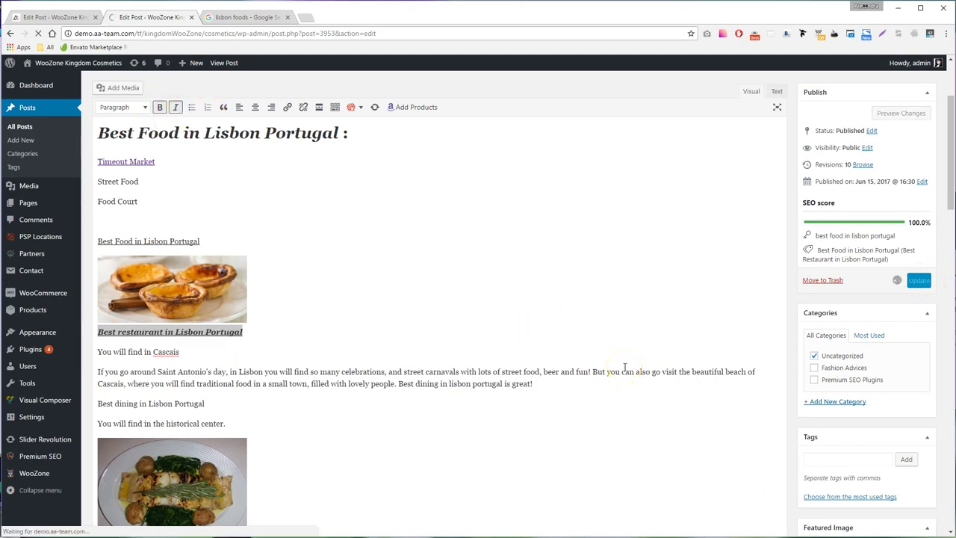
# Step: Add a bold italic "Best restaurant in Lisbon Portugal" line below the fish lover paragraph and update the post
pyautogui.scroll(-3, 231, 306)
pyautogui.moveTo(243, 259); pyautogui.dragTo(98, 259)
pyautogui.moveTo(171, 259); pyautogui.dragTo(664, 291)
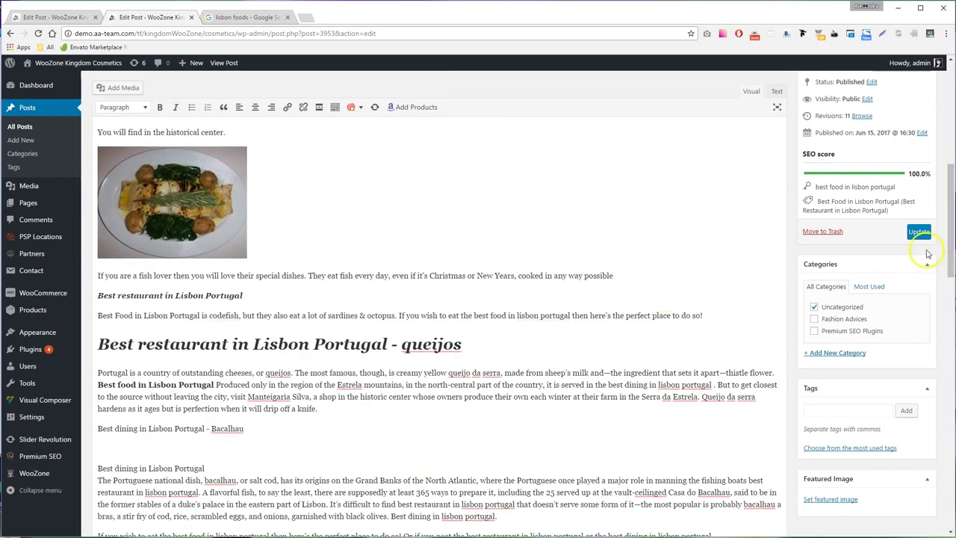
pyautogui.click(919, 233)
# Step: Examine the SEO score, keyword density and summary checks for "best restaurant in lisbon portugal"
pyautogui.scroll(-5, 584, 402)
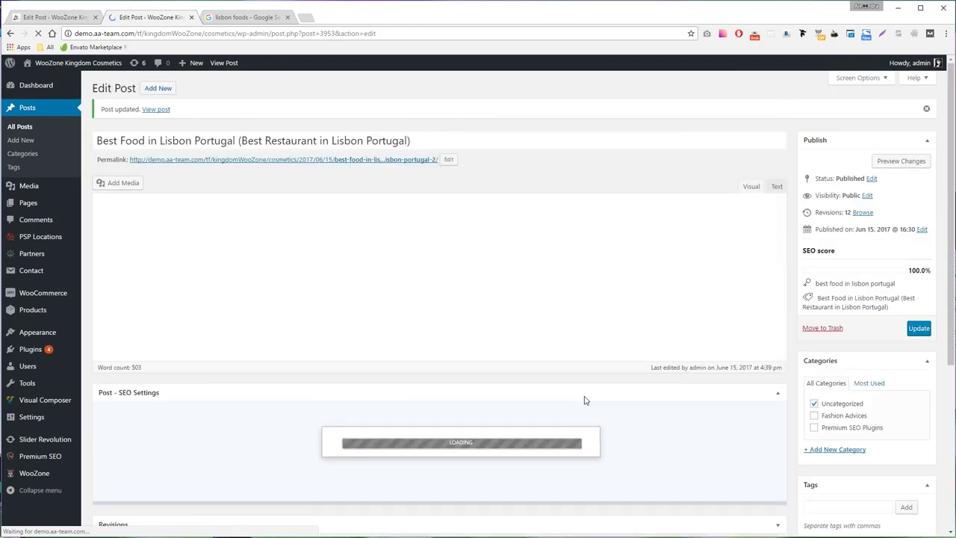
pyautogui.scroll(-10, 553, 374)
pyautogui.click(346, 255)
pyautogui.scroll(-5, 314, 277)
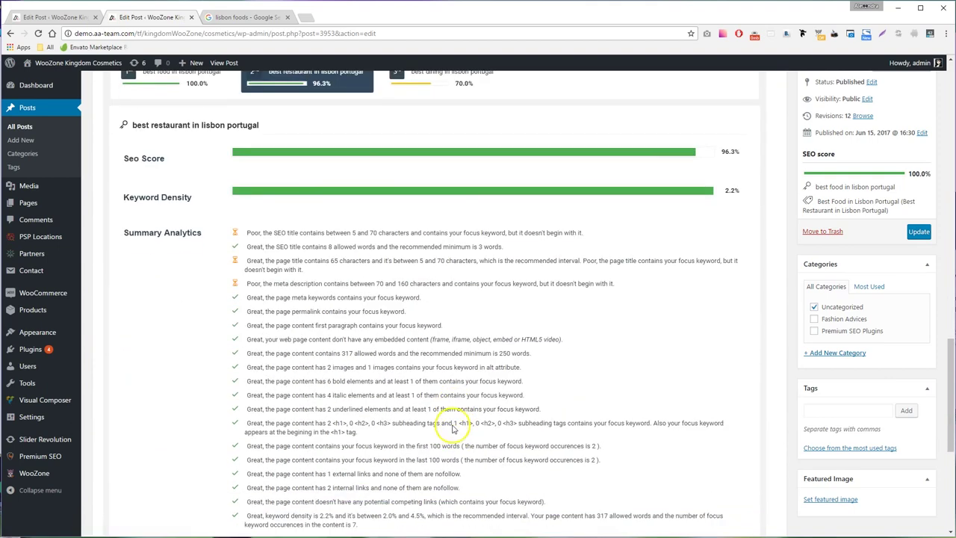
pyautogui.moveTo(249, 154); pyautogui.dragTo(608, 152)
pyautogui.click(576, 152)
pyautogui.moveTo(545, 154); pyautogui.dragTo(576, 152)
pyautogui.click(576, 152)
pyautogui.scroll(3, 372, 220)
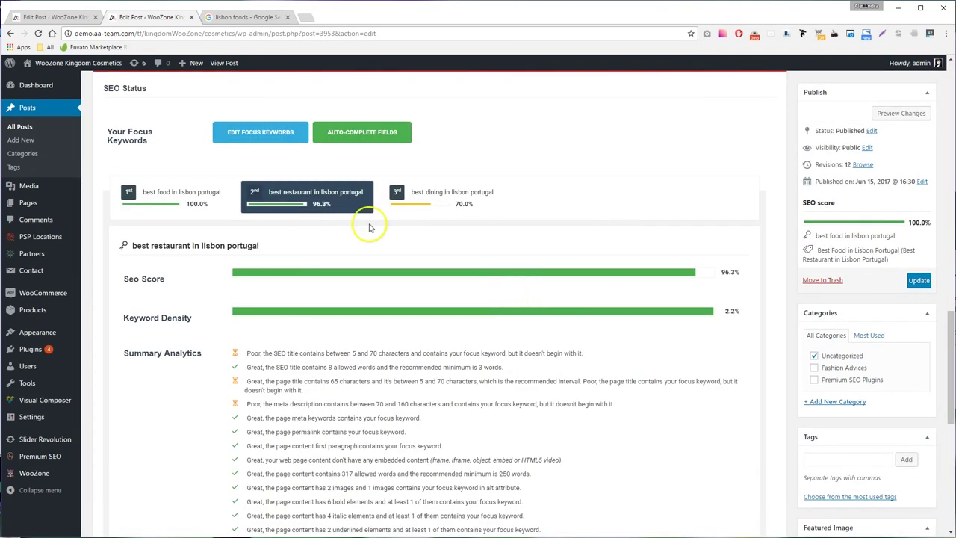
# Step: Switch to Sublime Text and add the note "96.3 is the maximum score that you can get for a second focus keyword ! Same for the 3rd"
pyautogui.hotkey('alt', 'Tab')
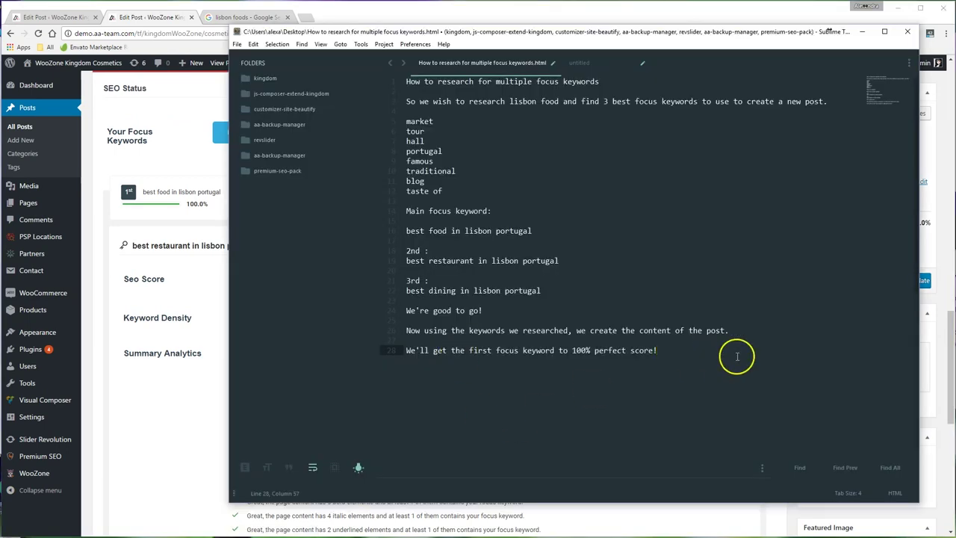
pyautogui.hotkey('alt', 'Tab')
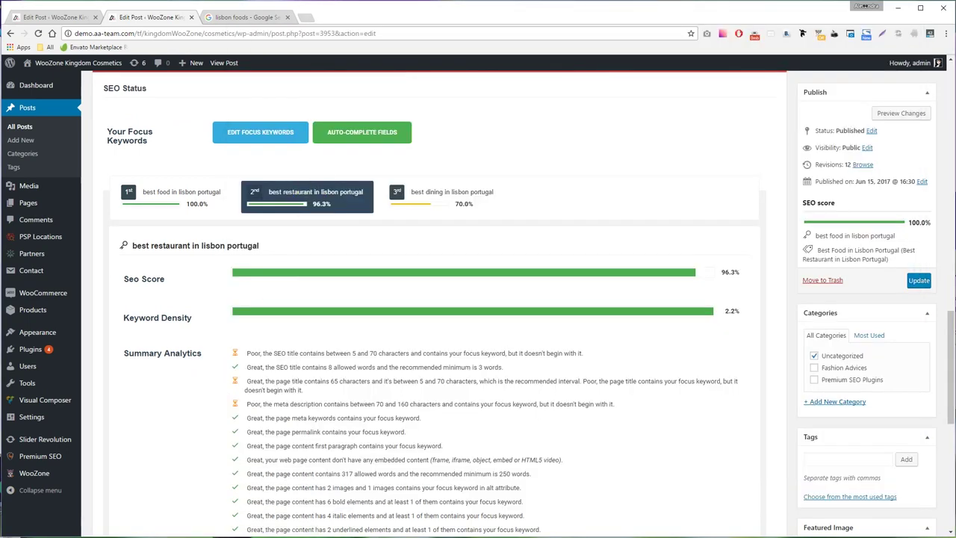
pyautogui.hotkey('alt', 'Tab')
pyautogui.write('9')
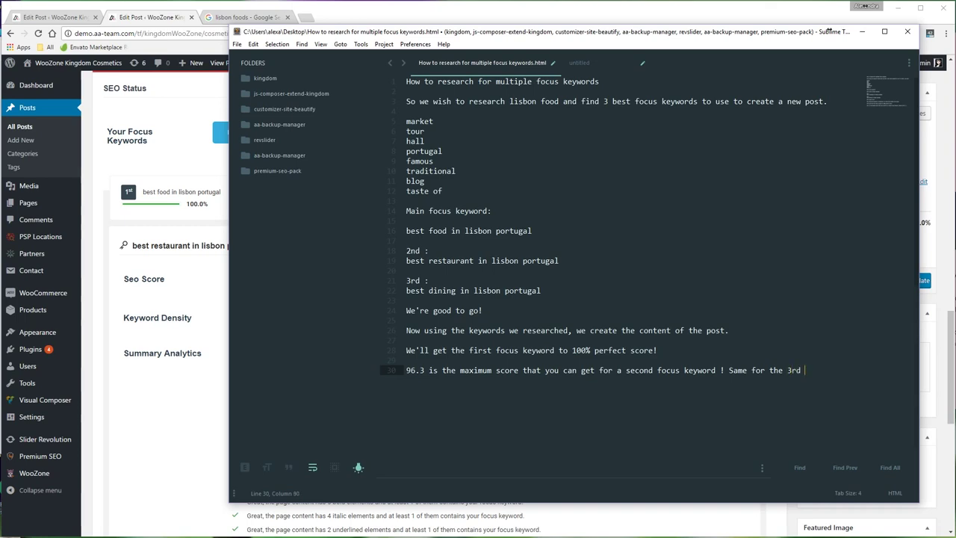
# Step: Return to the post editor in Chrome, examine the checks for "best dining in lisbon portugal", and open the focus keyword and meta fields
pyautogui.click(192, 455)
pyautogui.click(415, 199)
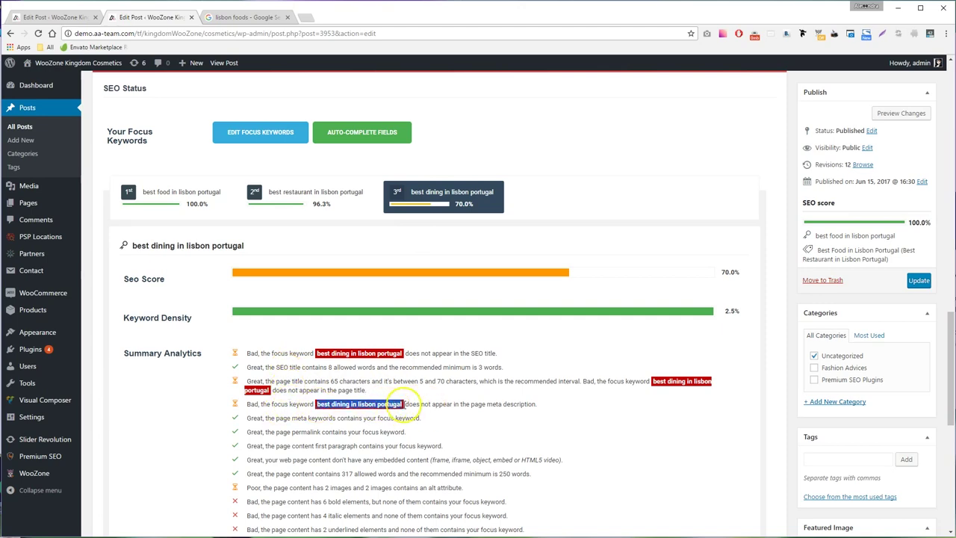
pyautogui.click(271, 133)
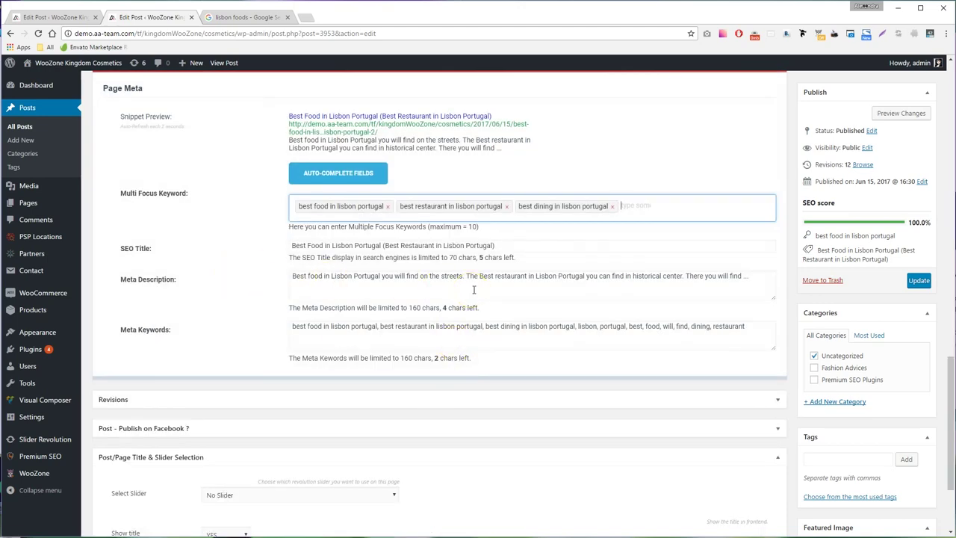
# Step: Replace the end of the meta description with "/ best dining in lisbon portugal you will find in the center ." and update the post
pyautogui.moveTo(749, 276); pyautogui.dragTo(586, 276)
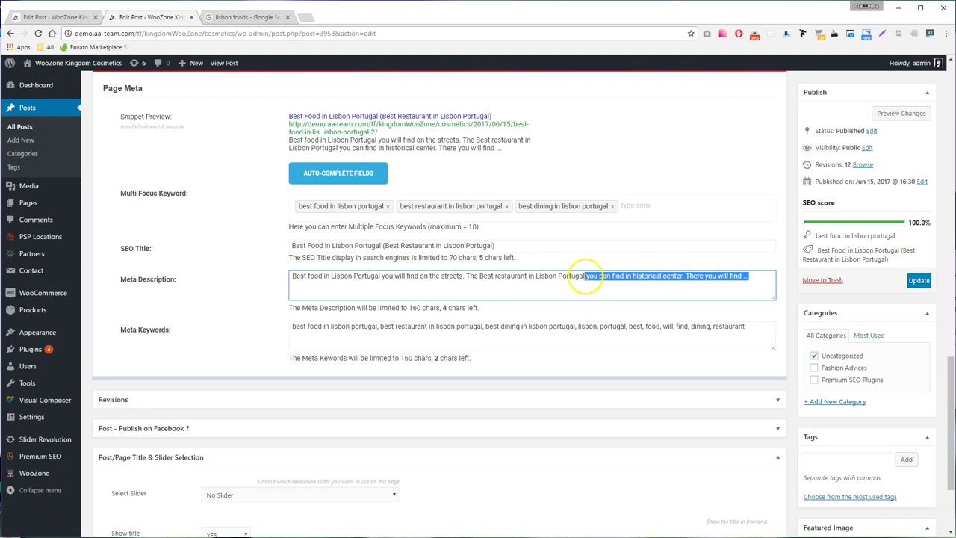
pyautogui.press('BackSpace')
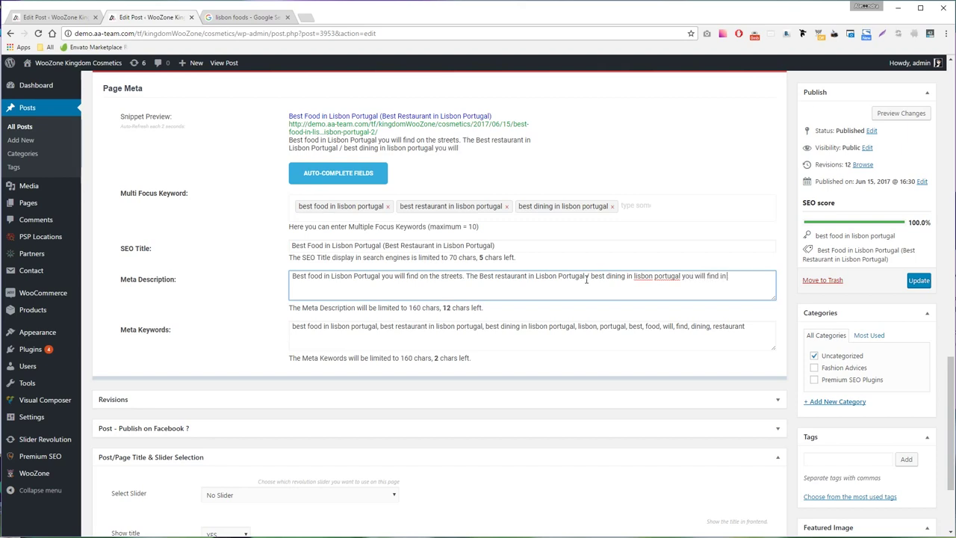
pyautogui.press('BackSpace')
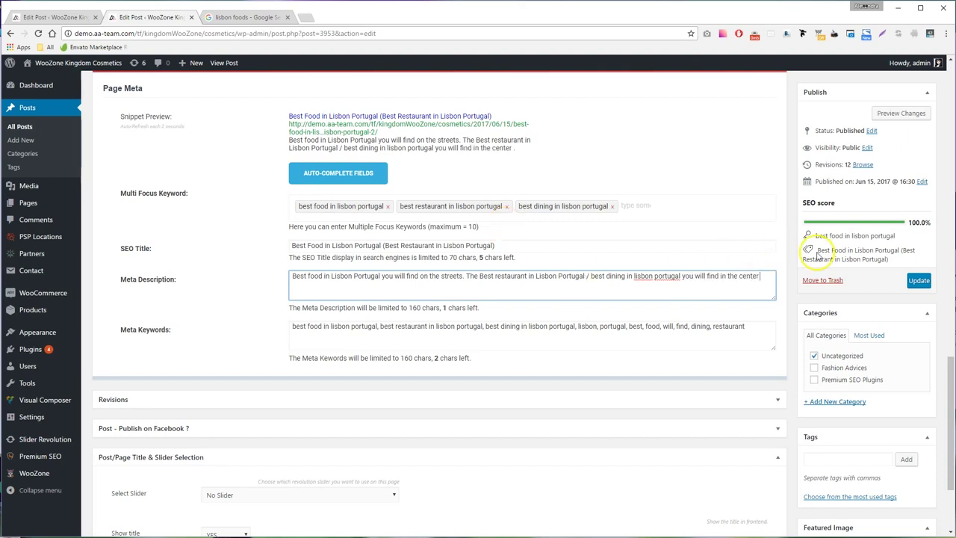
pyautogui.click(913, 281)
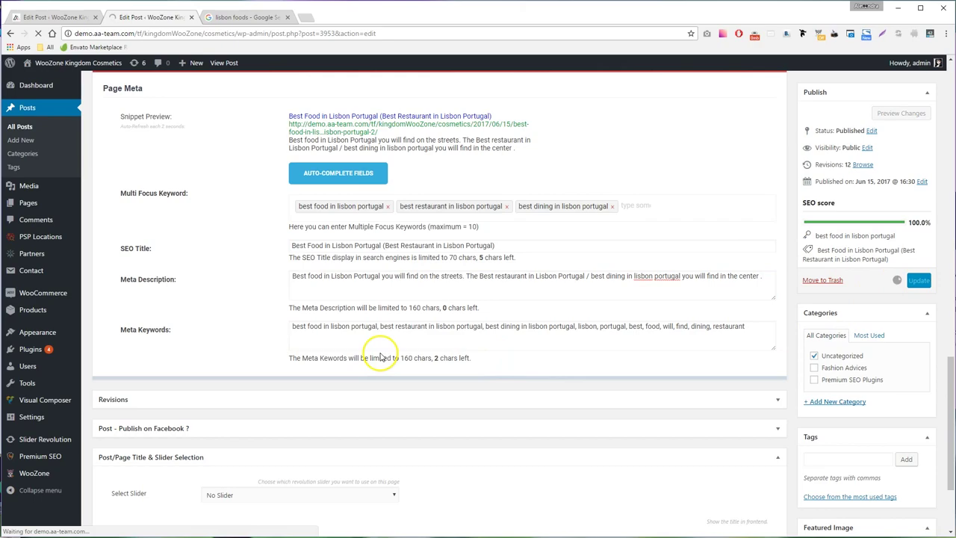
# Step: Examine the SEO score and summary checks for "best dining in lisbon portugal", including the bold-element check
pyautogui.scroll(-10, 394, 319)
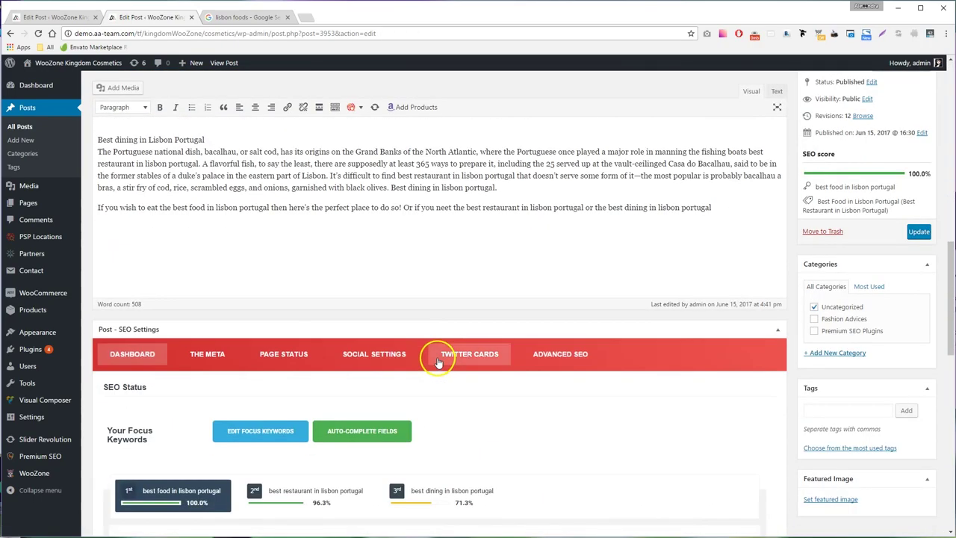
pyautogui.click(431, 310)
pyautogui.scroll(-3, 538, 403)
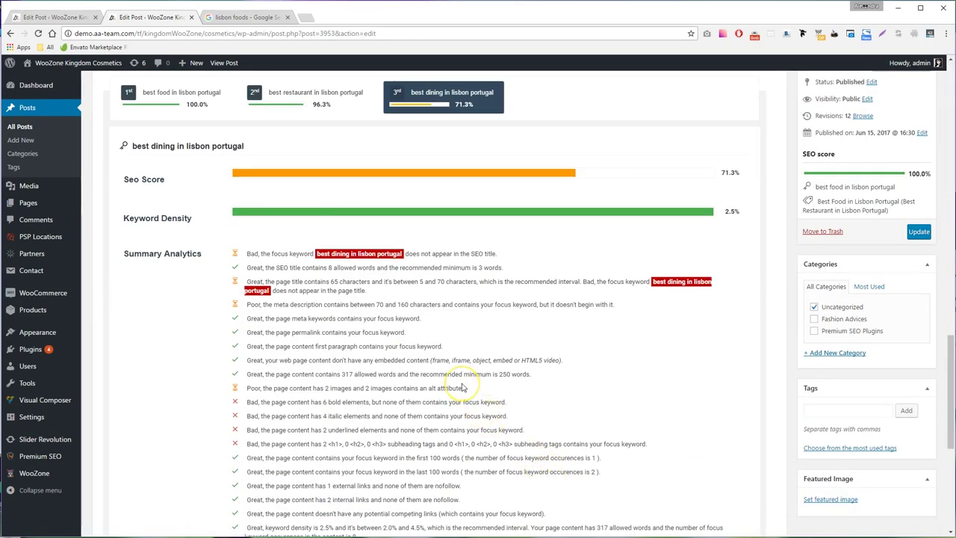
pyautogui.moveTo(271, 402); pyautogui.dragTo(515, 404)
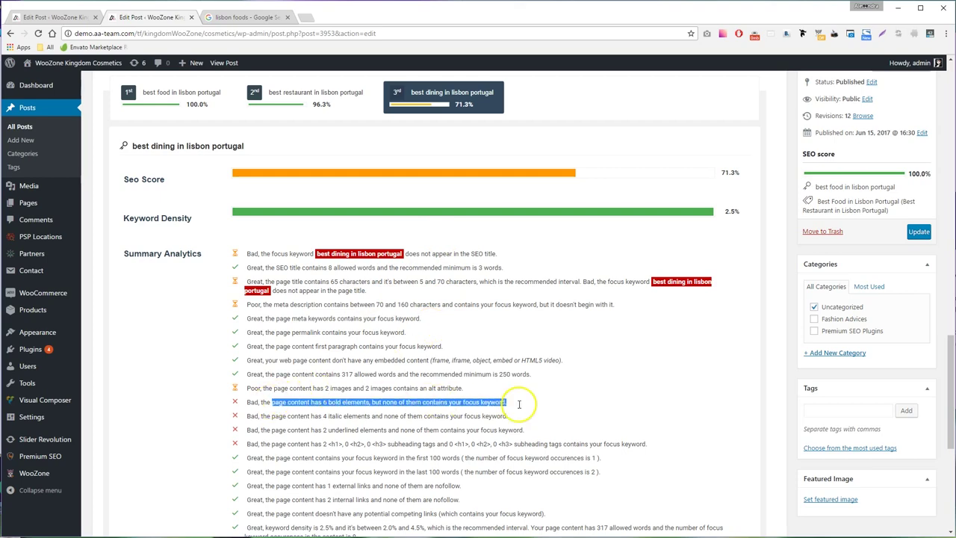
pyautogui.scroll(-3, 561, 442)
# Step: Format the "Best dining in Lisbon Portugal - Bacalhau" line as Heading 2
pyautogui.scroll(10, 336, 409)
pyautogui.moveTo(205, 299); pyautogui.dragTo(95, 300)
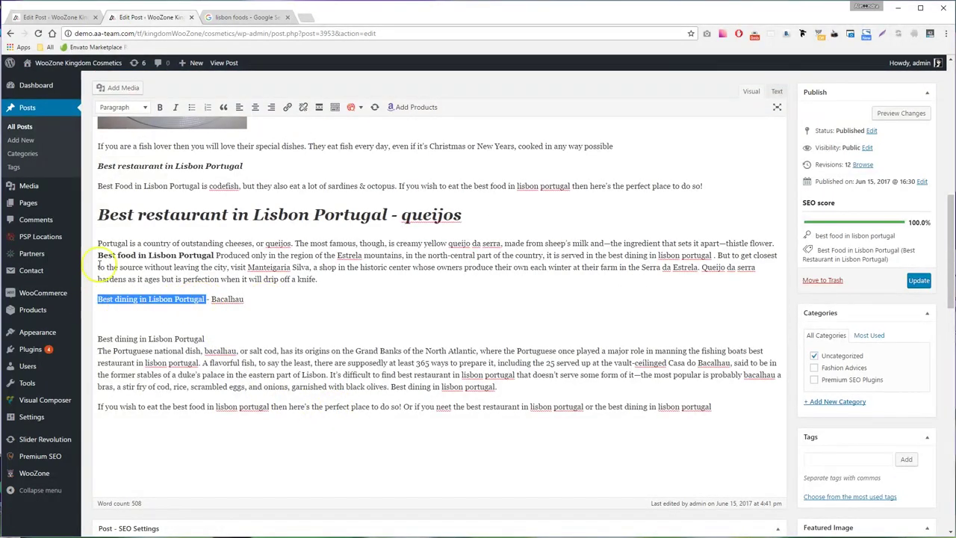
pyautogui.scroll(2, 126, 108)
pyautogui.click(126, 108)
pyautogui.click(171, 166)
# Step: Make the "Best dining in Lisbon Portugal" line above the Portuguese national dish paragraph bold, italic and underlined
pyautogui.scroll(-3, 187, 299)
pyautogui.moveTo(205, 389); pyautogui.dragTo(90, 392)
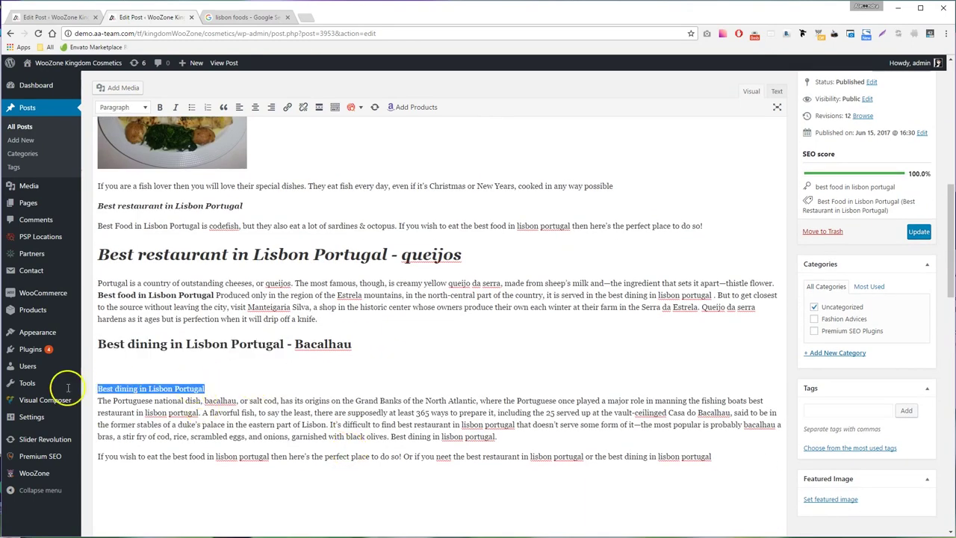
pyautogui.hotkey('ctrl', 'b')
pyautogui.hotkey('ctrl', 'i')
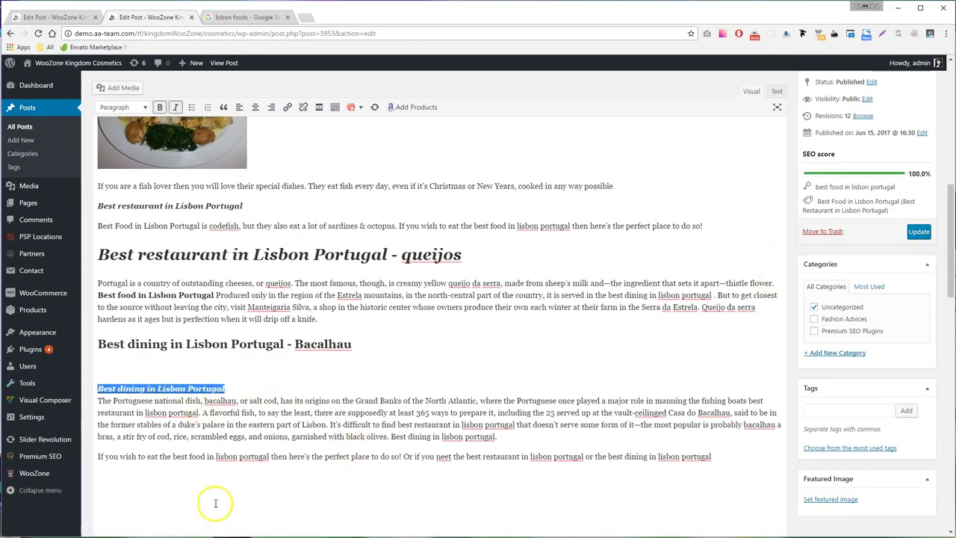
# Step: In the closing sentence, bold "best food in lisbon portugal", make "best dining in lisbon portugal" bold, italic and underlined, and update the post
pyautogui.moveTo(271, 455); pyautogui.dragTo(173, 456)
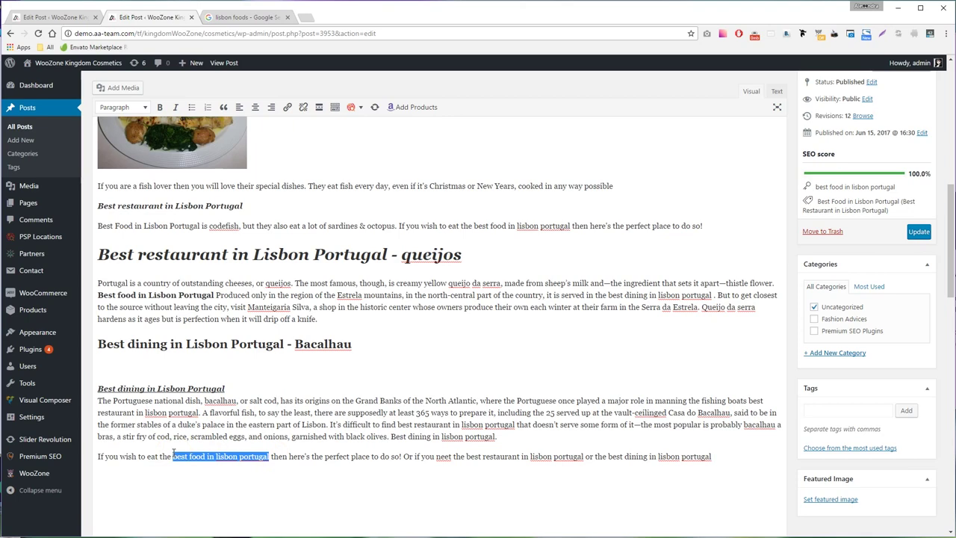
pyautogui.hotkey('ctrl', 'b')
pyautogui.moveTo(623, 457); pyautogui.dragTo(728, 457)
pyautogui.hotkey('ctrl', 'b')
pyautogui.hotkey('ctrl', 'i')
pyautogui.click(919, 231)
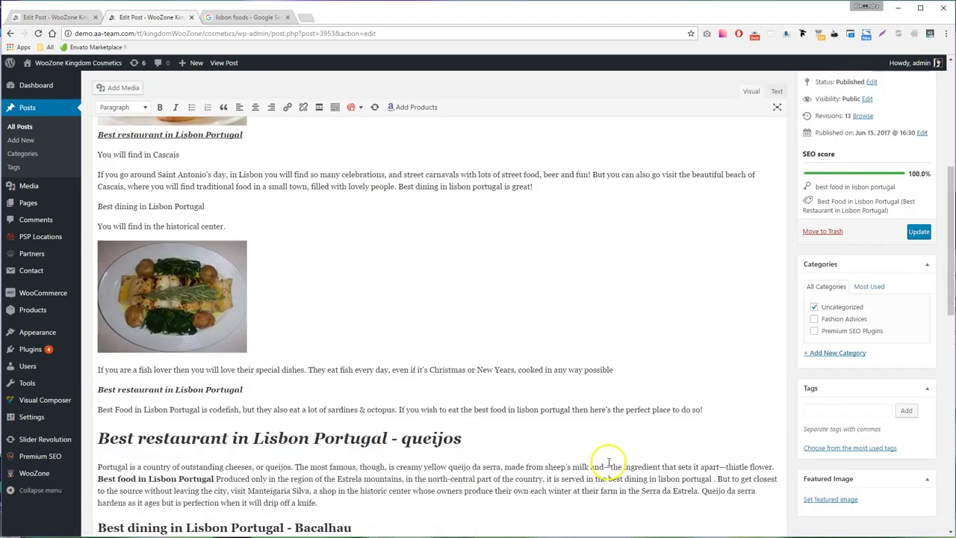
# Step: Review the updated summary checks for "best dining in lisbon portugal", especially the subheading tags check
pyautogui.scroll(-10, 609, 466)
pyautogui.click(416, 188)
pyautogui.scroll(-2, 367, 426)
pyautogui.moveTo(289, 435); pyautogui.dragTo(471, 435)
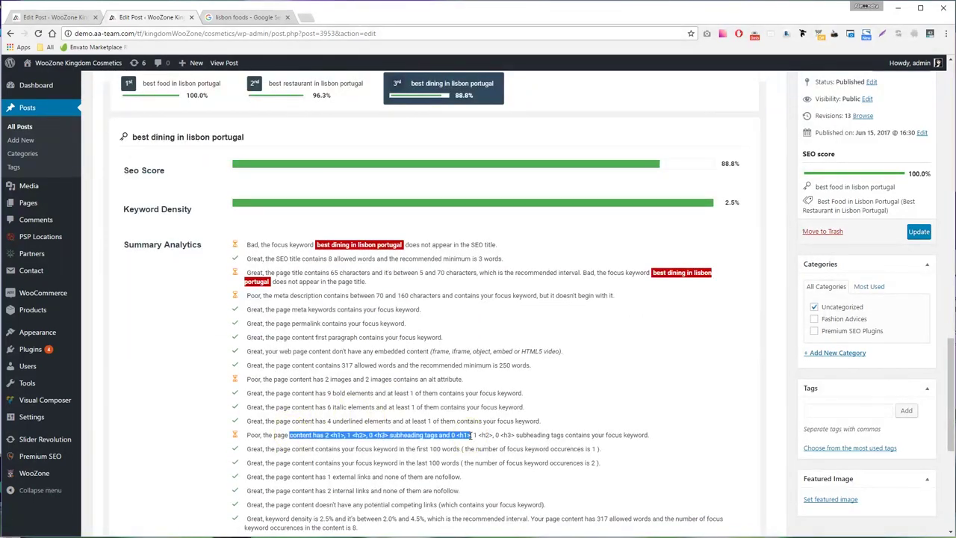
pyautogui.scroll(-2, 626, 438)
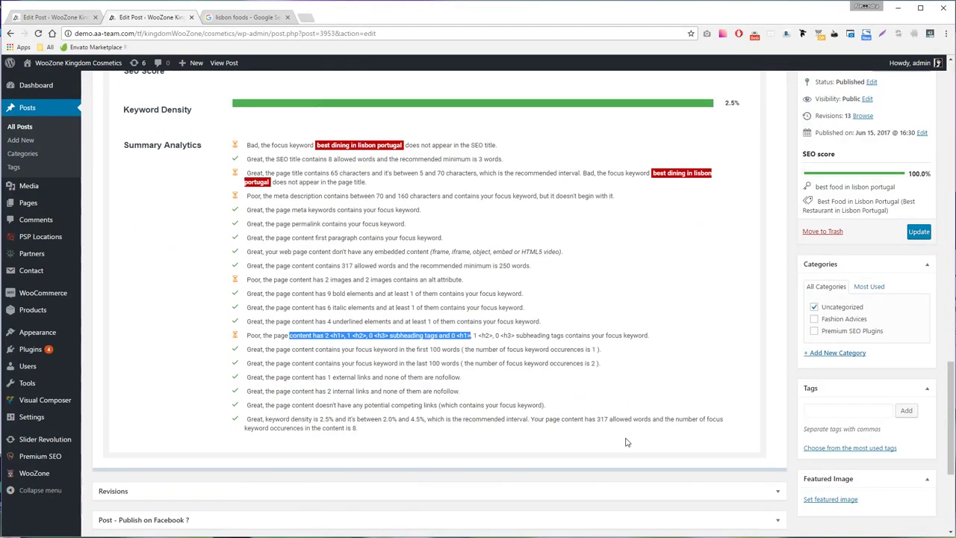
# Step: Try a different paragraph format on the underlined "Best dining in Lisbon Portugal" line and undo it
pyautogui.scroll(7, 511, 294)
pyautogui.scroll(3, 511, 293)
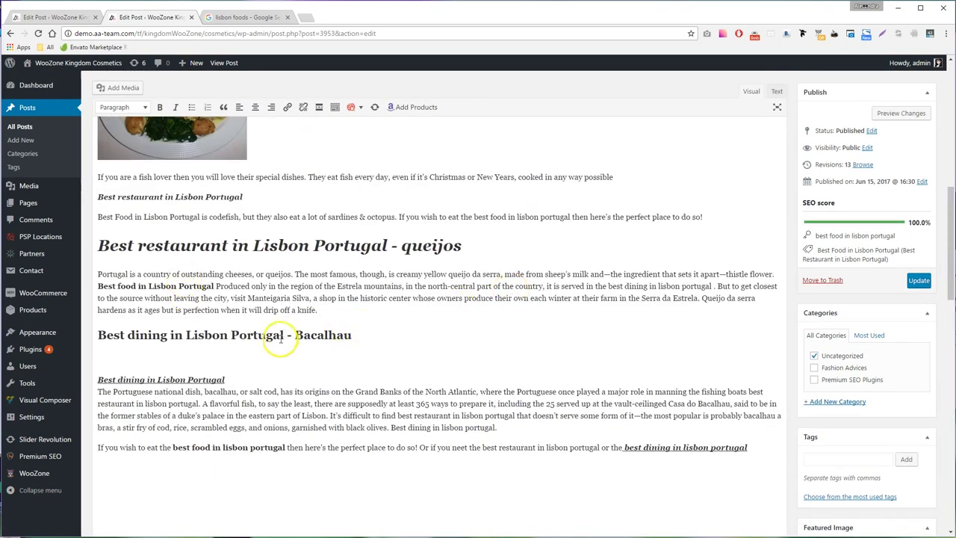
pyautogui.moveTo(238, 379); pyautogui.dragTo(71, 380)
pyautogui.click(124, 107)
pyautogui.click(131, 145)
pyautogui.hotkey('ctrl', 'z')
pyautogui.click(330, 286)
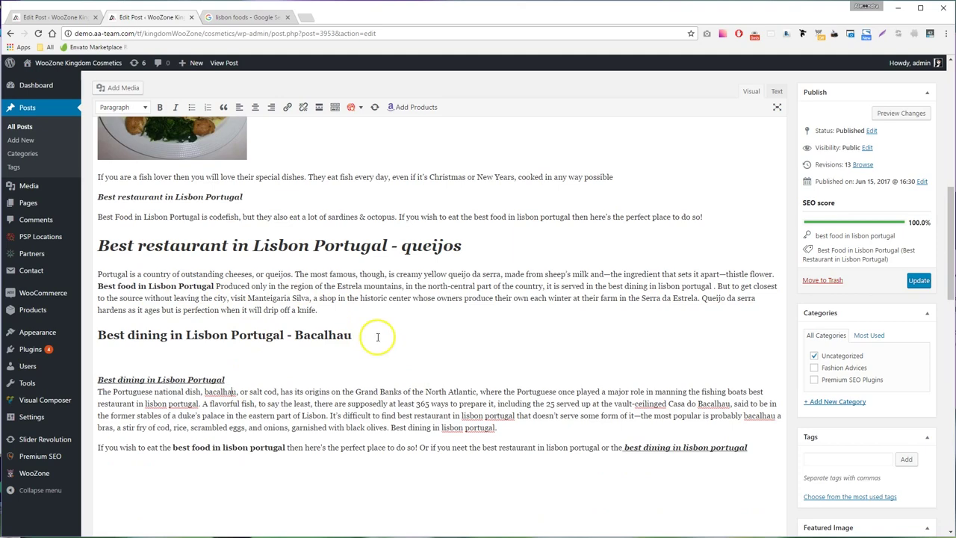
# Step: Copy the phrase "Best dining in Lisbon Portugal" from the Bacalhau heading
pyautogui.moveTo(377, 337); pyautogui.dragTo(47, 338)
pyautogui.click(278, 335)
pyautogui.moveTo(286, 334); pyautogui.dragTo(98, 334)
pyautogui.hotkey('ctrl', 'c')
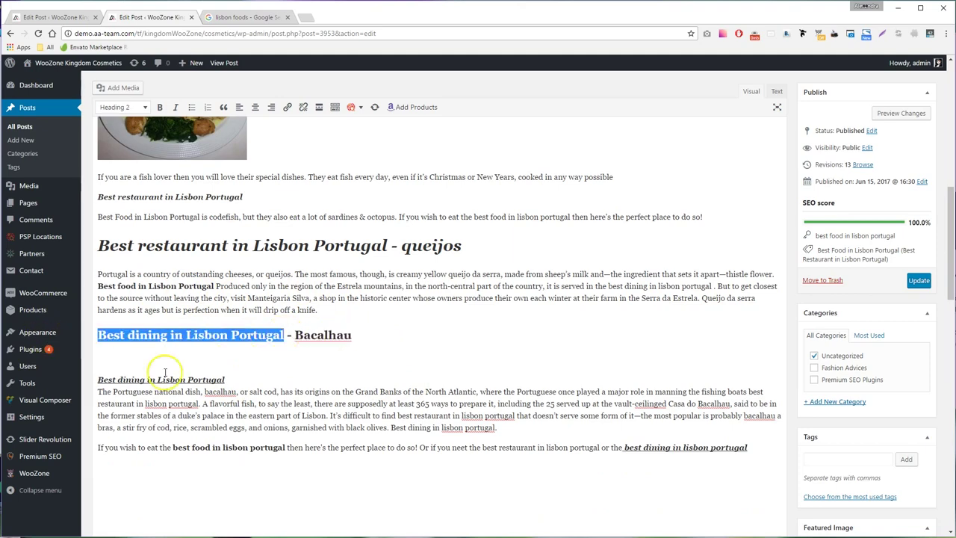
# Step: Bold the sentence "Best dining in lisbon portugal." at the end of the Portuguese national dish paragraph
pyautogui.doubleClick(485, 428)
pyautogui.moveTo(496, 428); pyautogui.dragTo(390, 426)
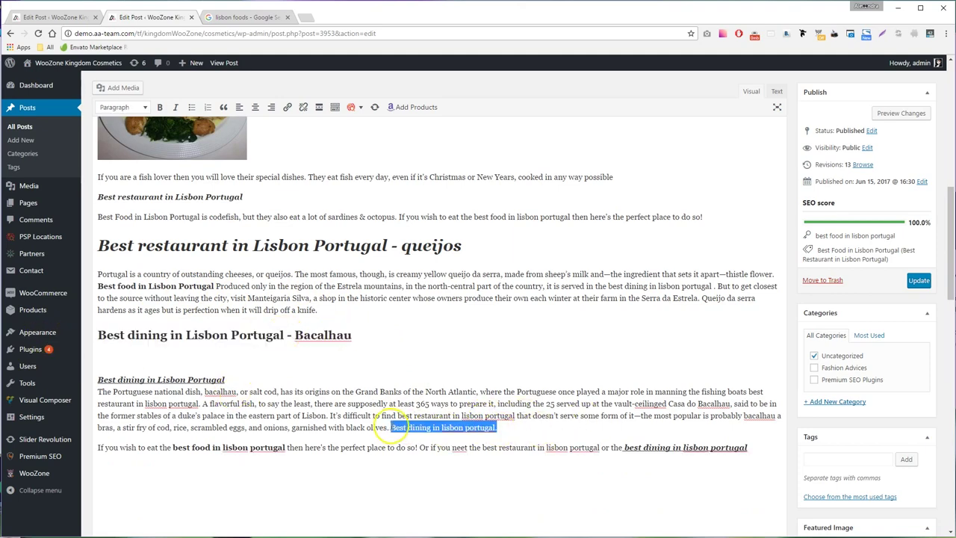
pyautogui.click(159, 107)
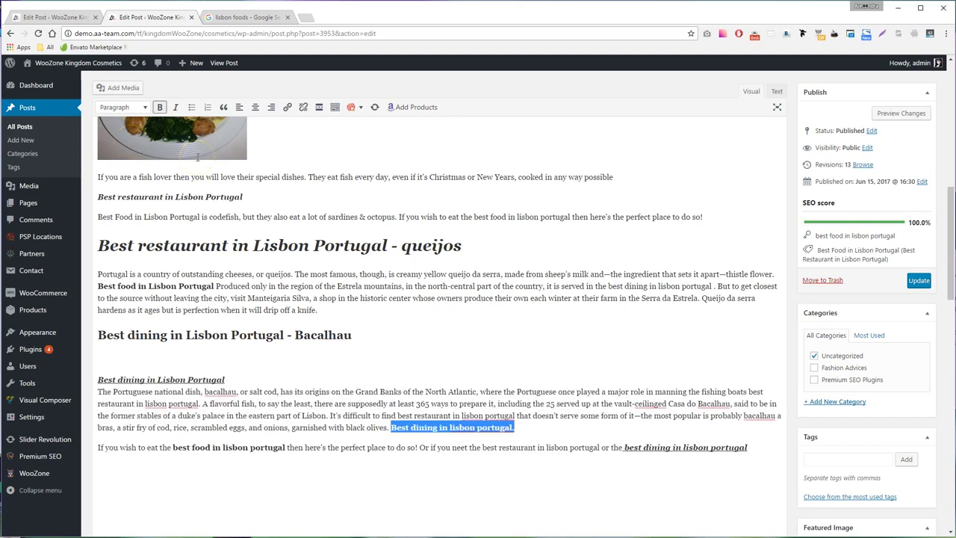
# Step: Insert the green soup image from the media library below the "Best dining in Lisbon Portugal - Bacalhau" heading
pyautogui.scroll(3, 335, 321)
pyautogui.scroll(-3, 367, 391)
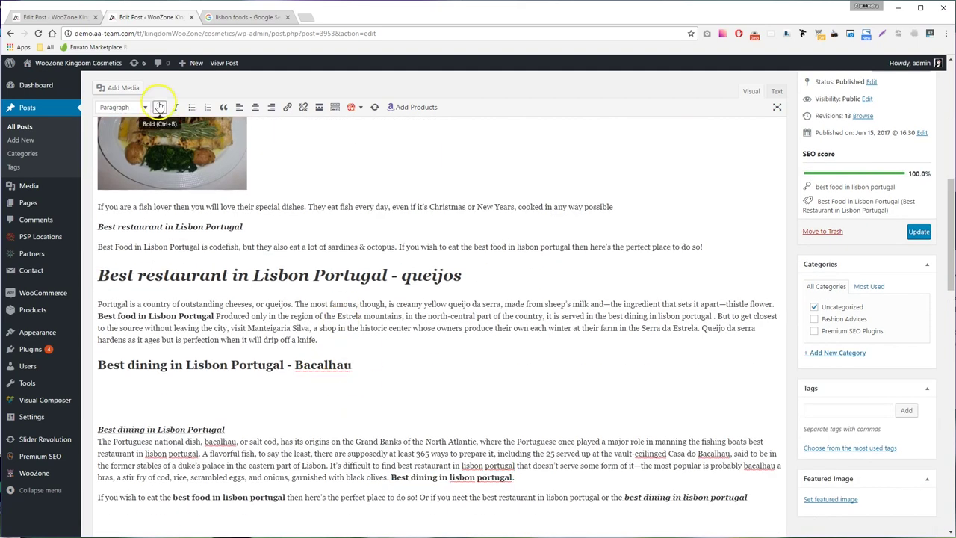
pyautogui.click(126, 87)
pyautogui.click(193, 105)
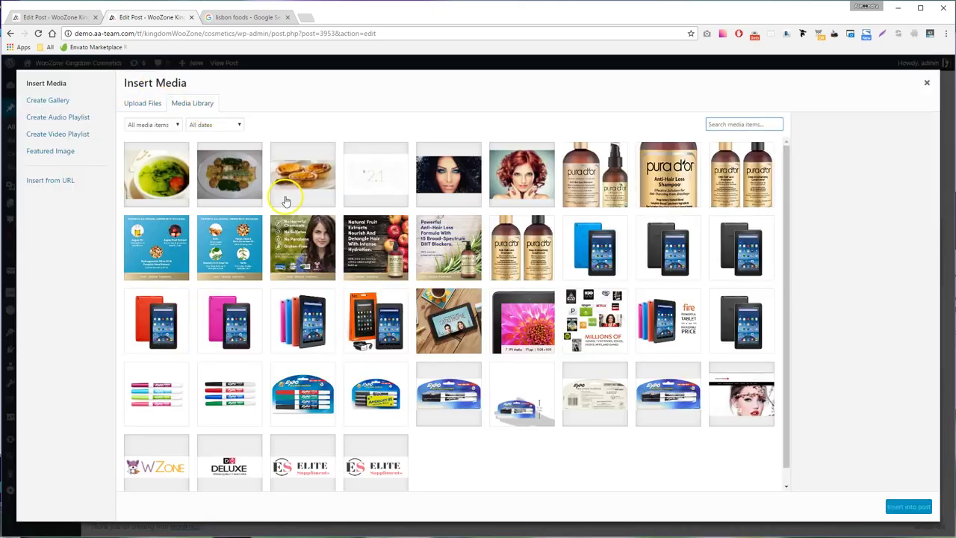
pyautogui.click(158, 174)
pyautogui.click(907, 507)
# Step: Set the soup image's alternative text to "Best dining in Lisbon Portugal" and update the post
pyautogui.click(213, 409)
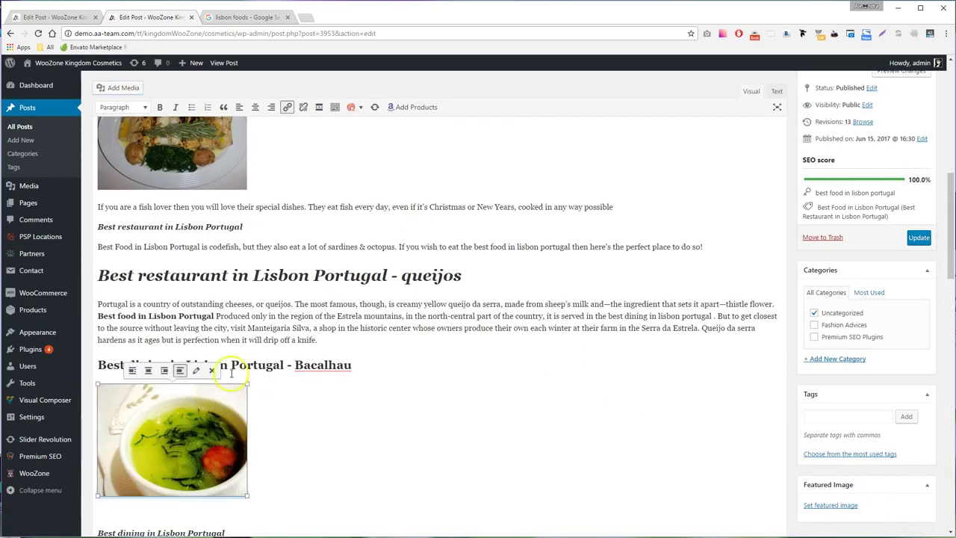
pyautogui.click(197, 373)
pyautogui.click(216, 136)
pyautogui.hotkey('ctrl', 'v')
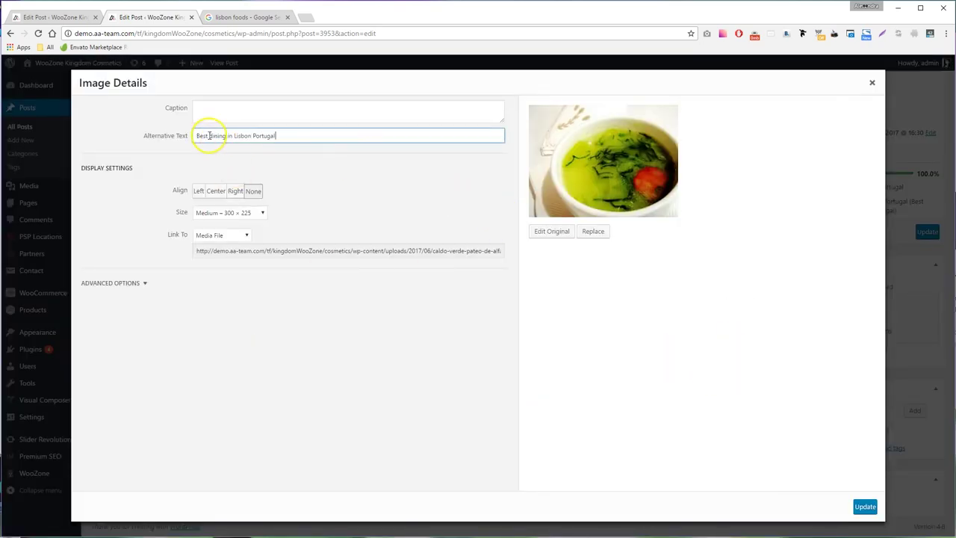
pyautogui.click(865, 505)
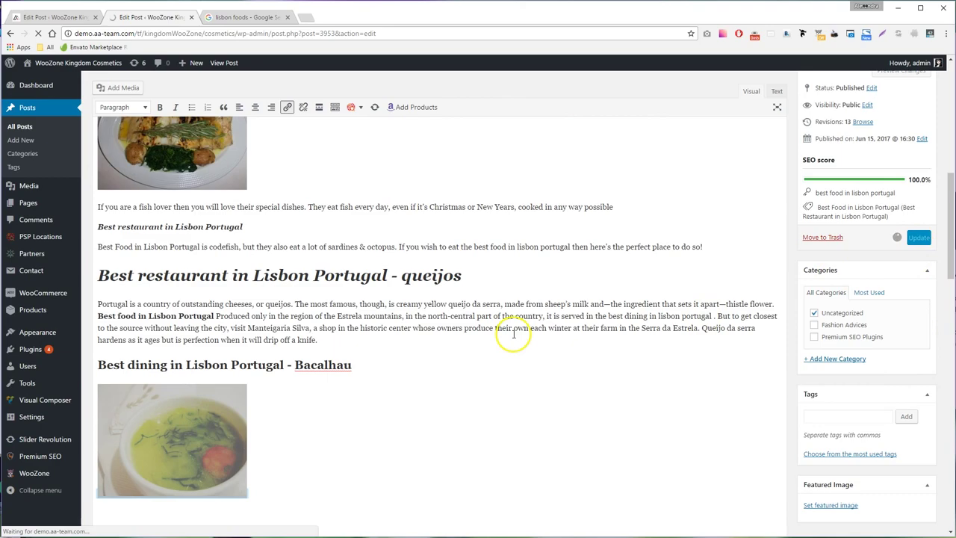
pyautogui.scroll(-10, 511, 336)
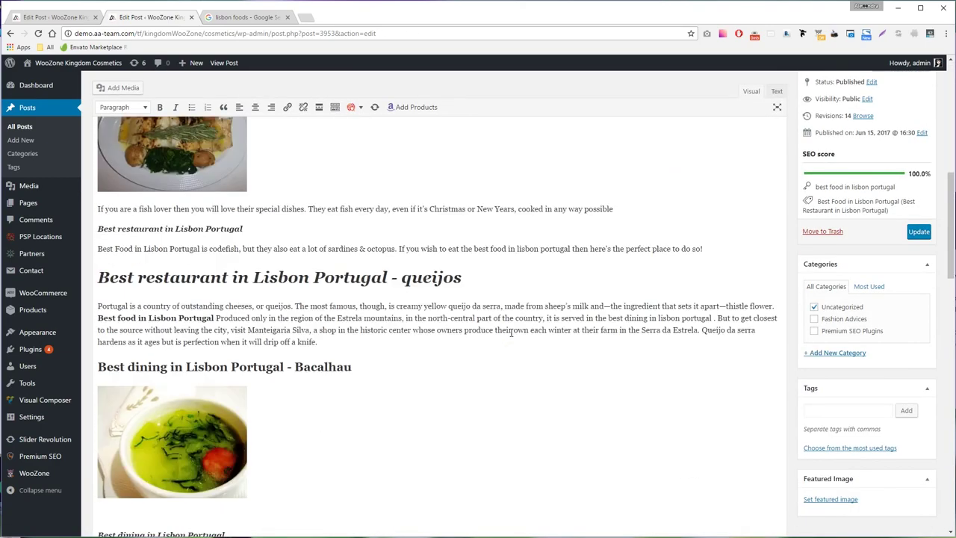